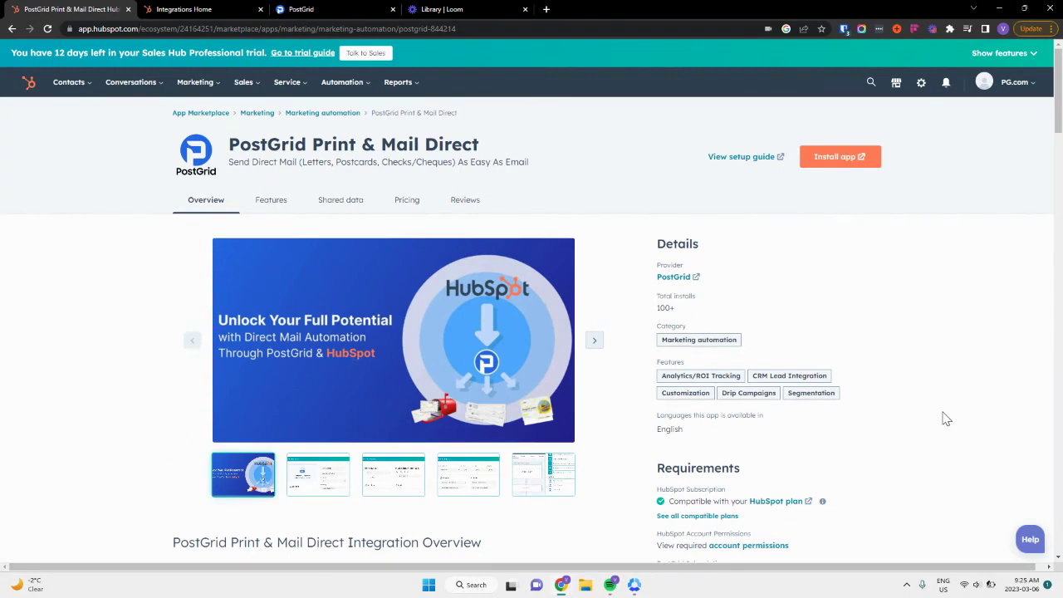
pyautogui.click(344, 8)
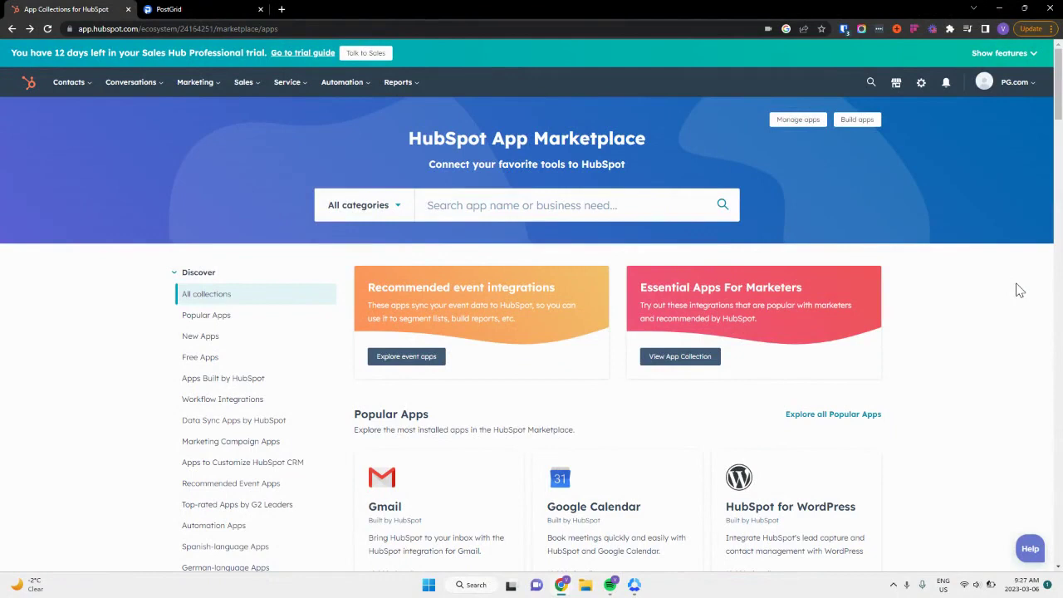
# Search the HubSpot App Marketplace for "postgr" and open the PostGrid Print & Mail Direct listing
pyautogui.click(521, 203)
pyautogui.write('postgr')
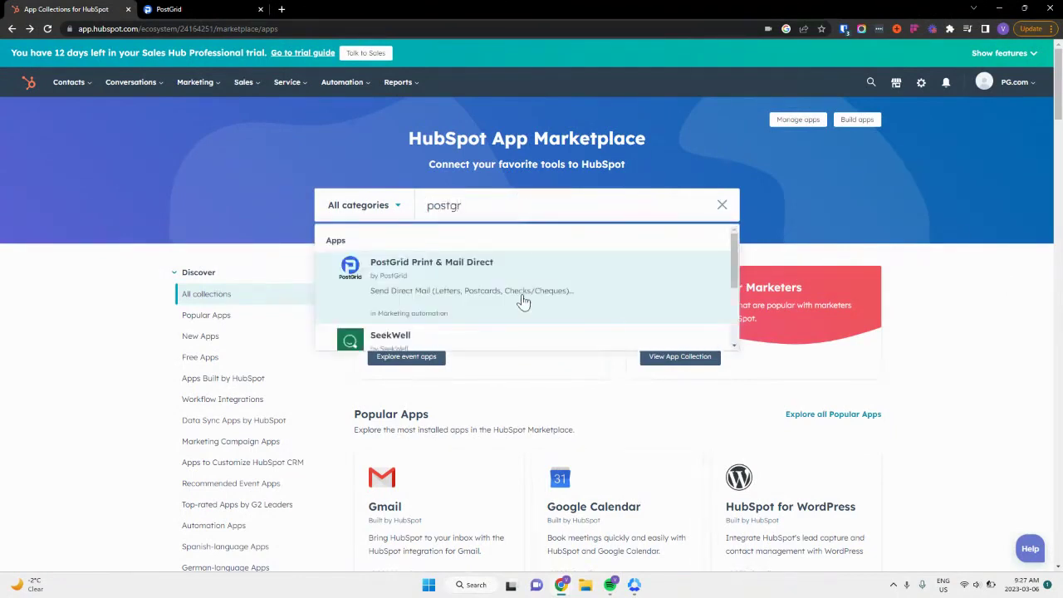
pyautogui.click(524, 302)
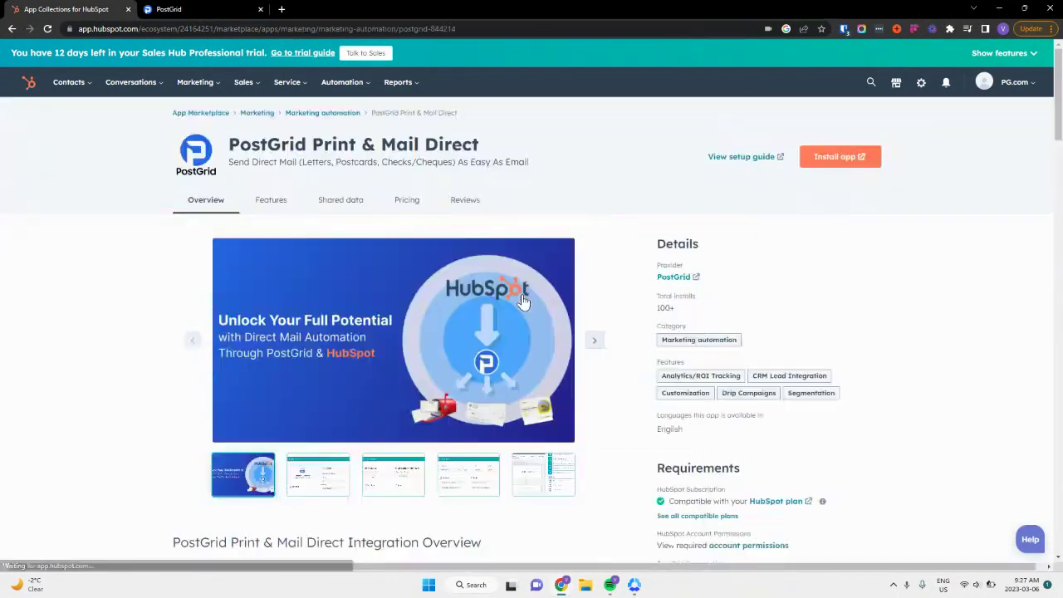
# Install the PostGrid Print & Mail Direct app on the PG.com account and authorize its connection to HubSpot
pyautogui.click(848, 158)
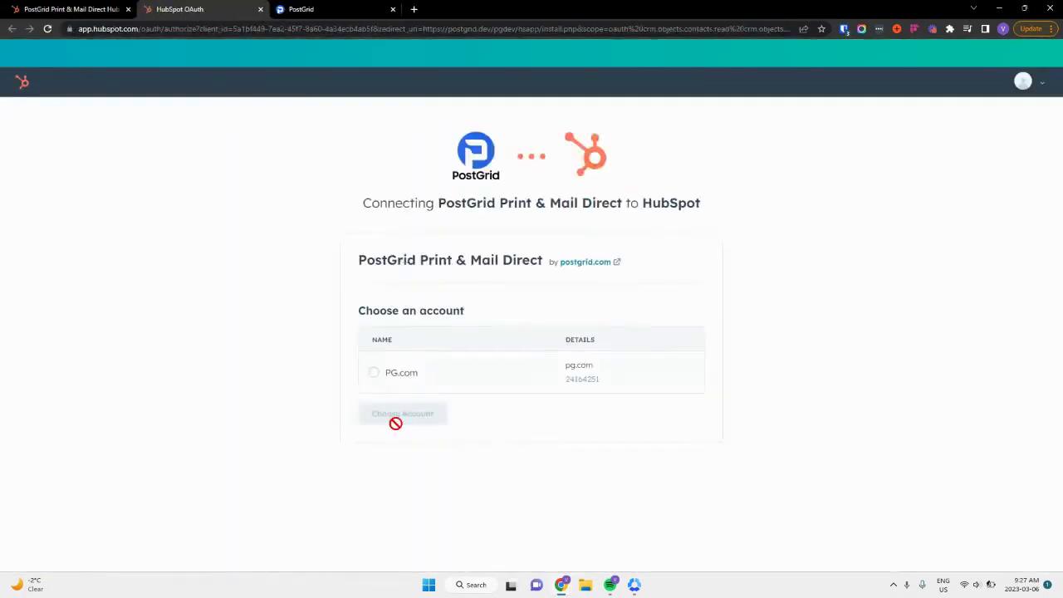
pyautogui.click(397, 374)
pyautogui.click(405, 416)
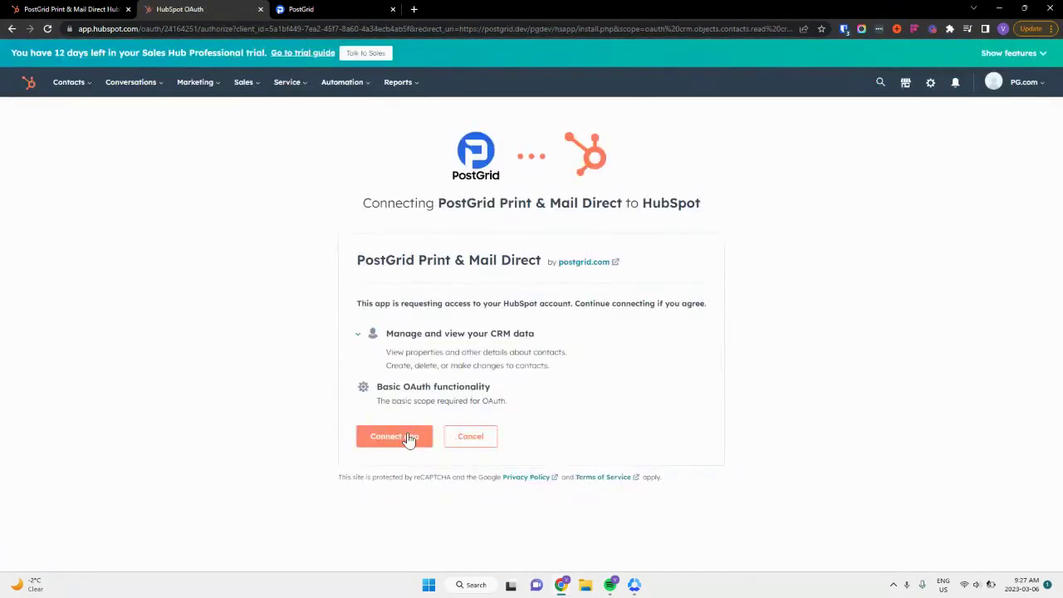
pyautogui.click(409, 439)
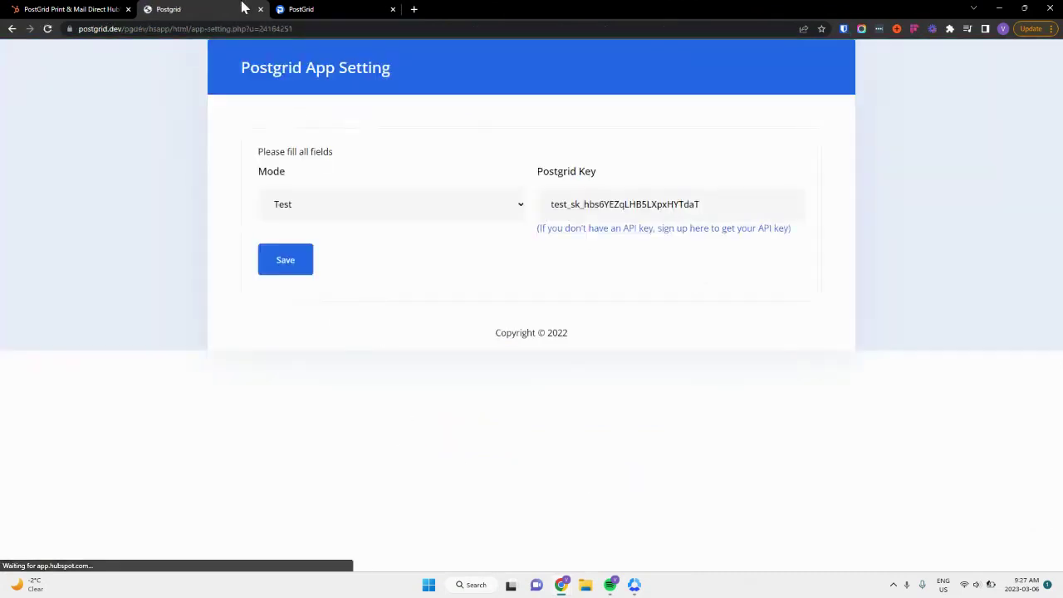
# Copy the test API key from the PostGrid dashboard, paste it over the Postgrid Key in the app settings, and save
pyautogui.click(324, 8)
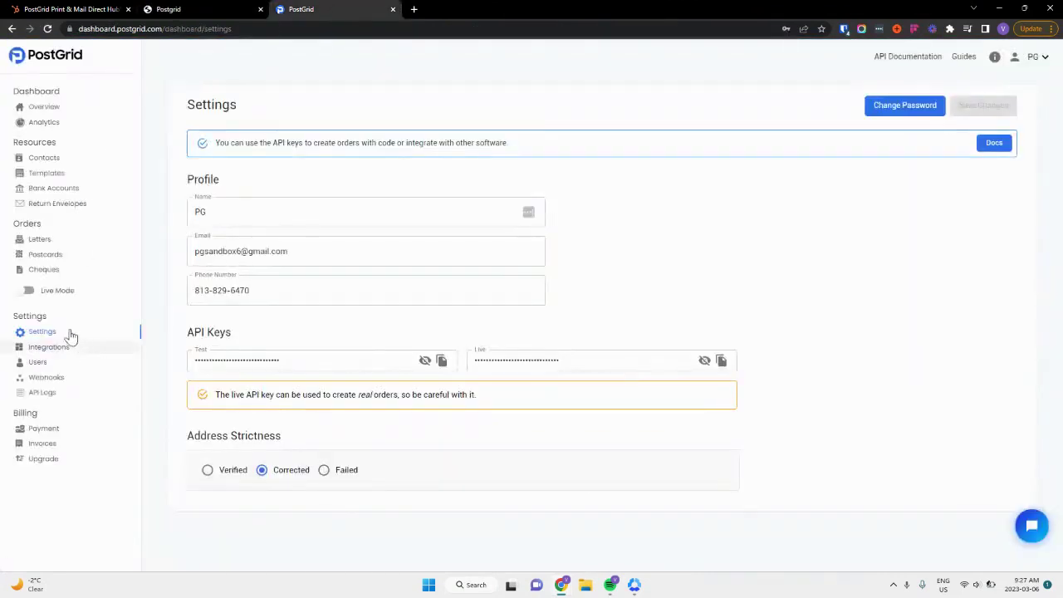
pyautogui.click(441, 360)
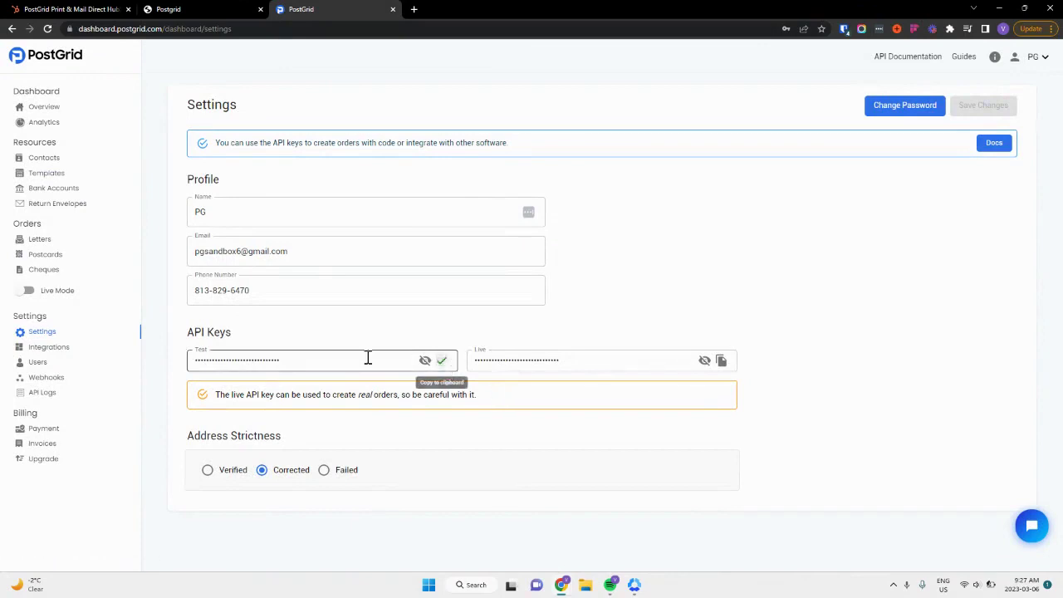
pyautogui.click(174, 9)
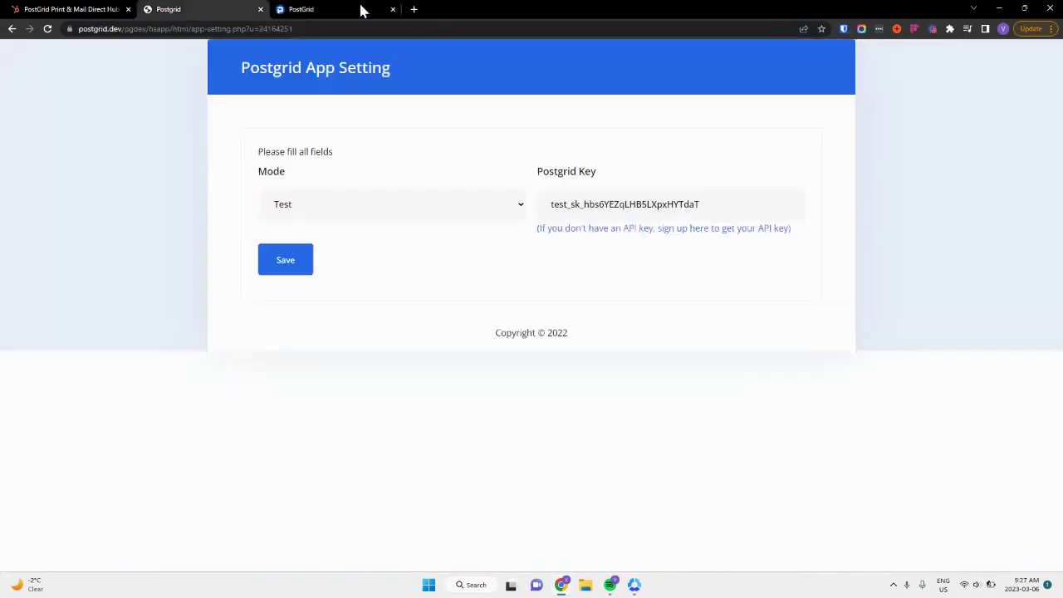
pyautogui.tripleClick(563, 214)
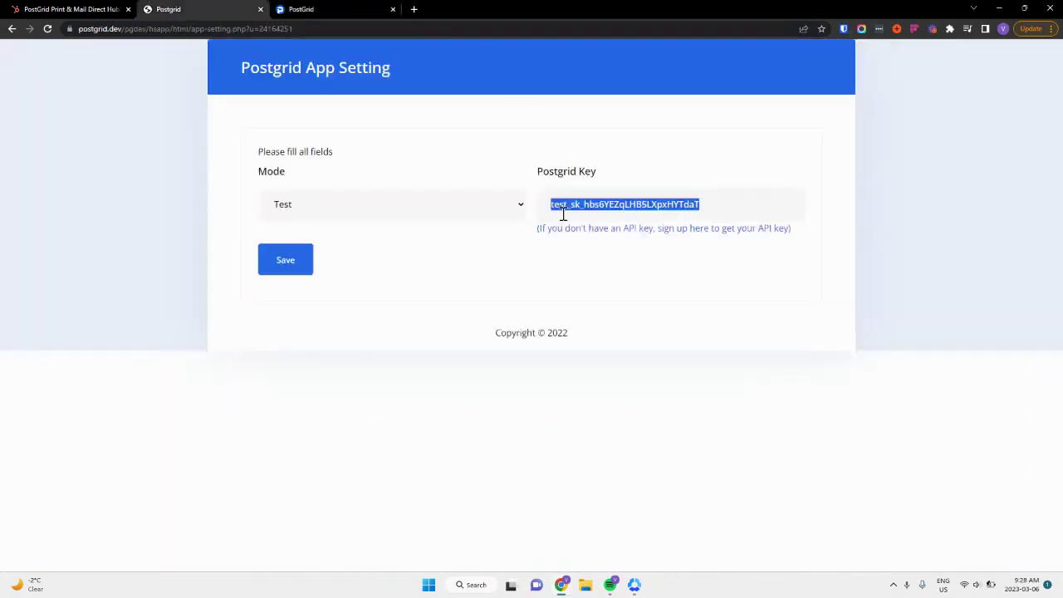
pyautogui.hotkey('ctrl', 'v')
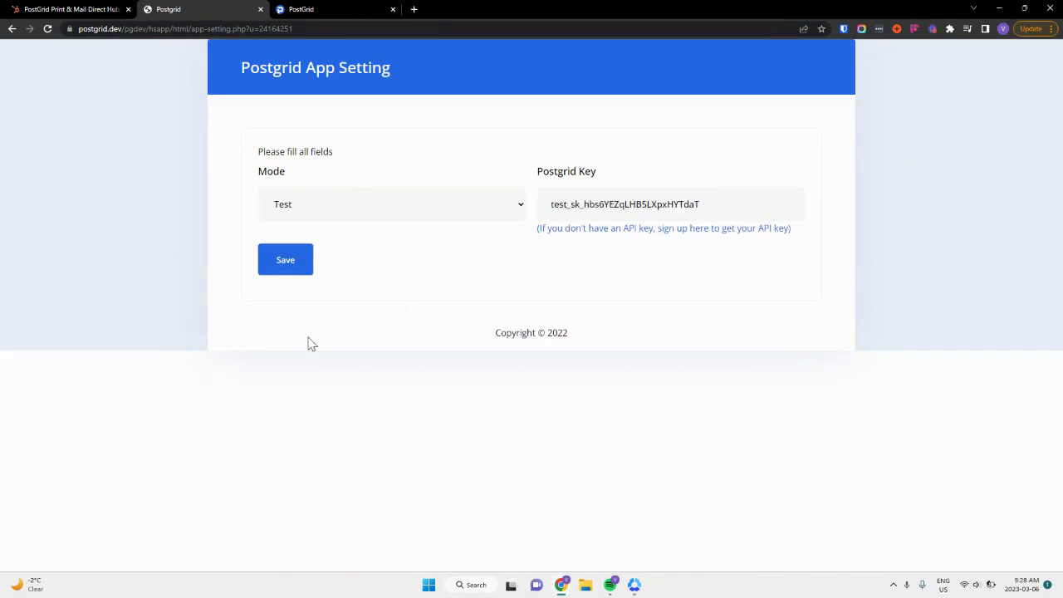
pyautogui.click(293, 264)
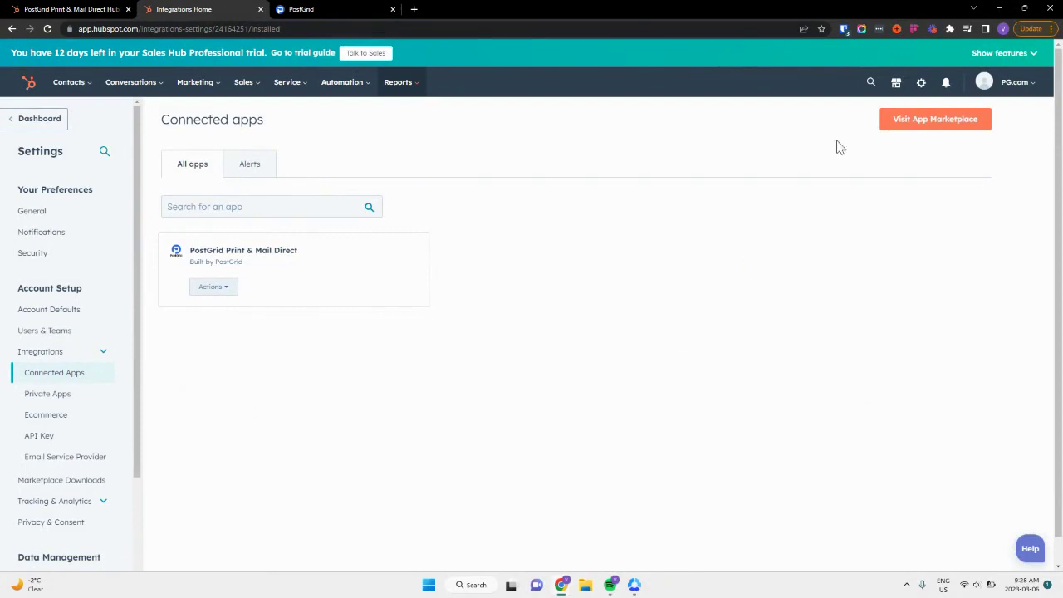
pyautogui.click(931, 30)
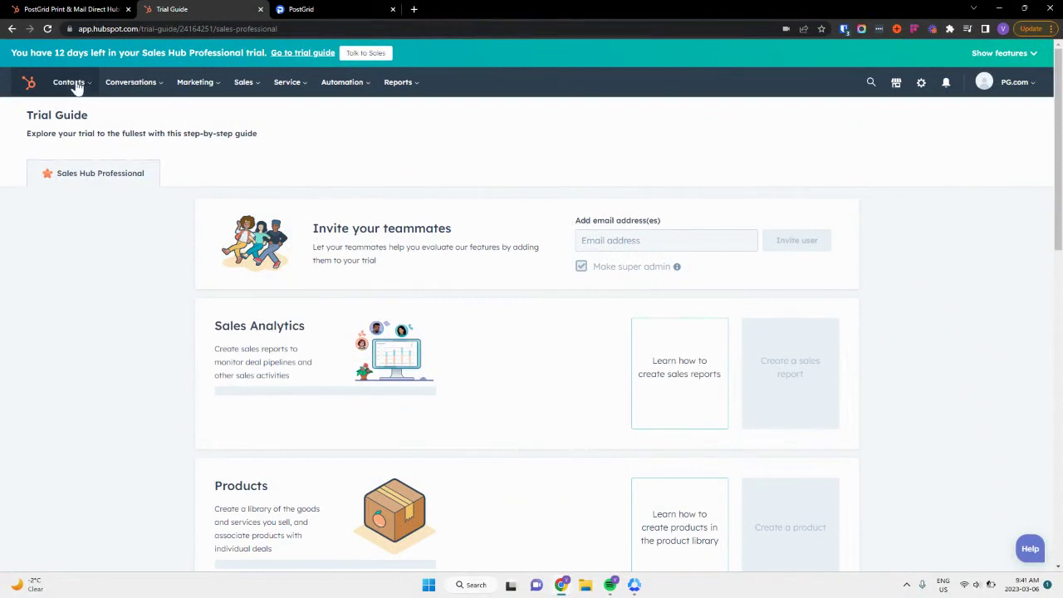
# Open the first sample contact's record from the HubSpot contacts list and start a new PostGrid postcard for it
pyautogui.moveTo(71, 83)
pyautogui.click(83, 116)
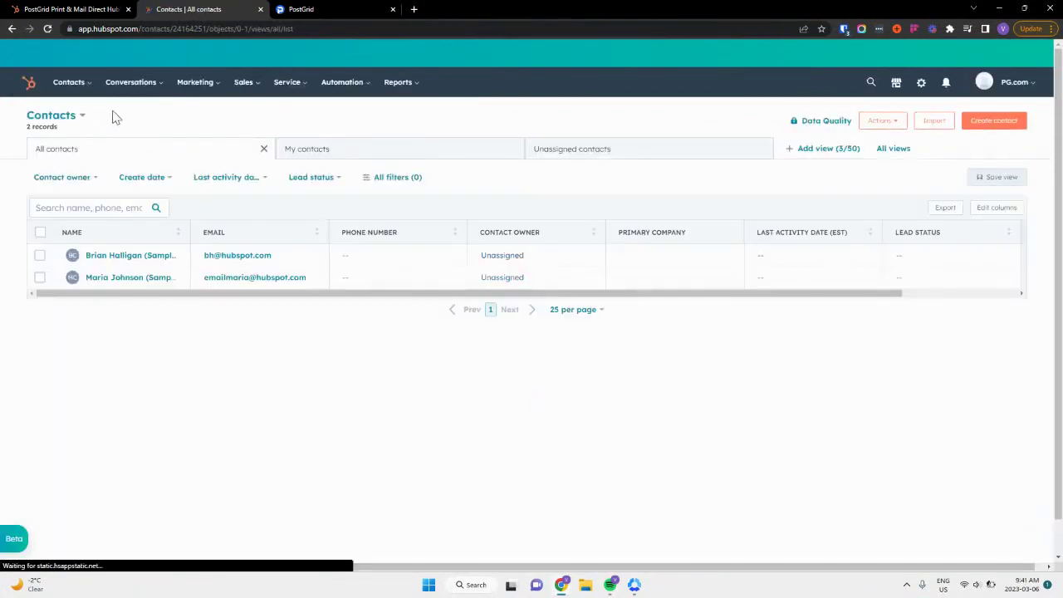
pyautogui.click(125, 259)
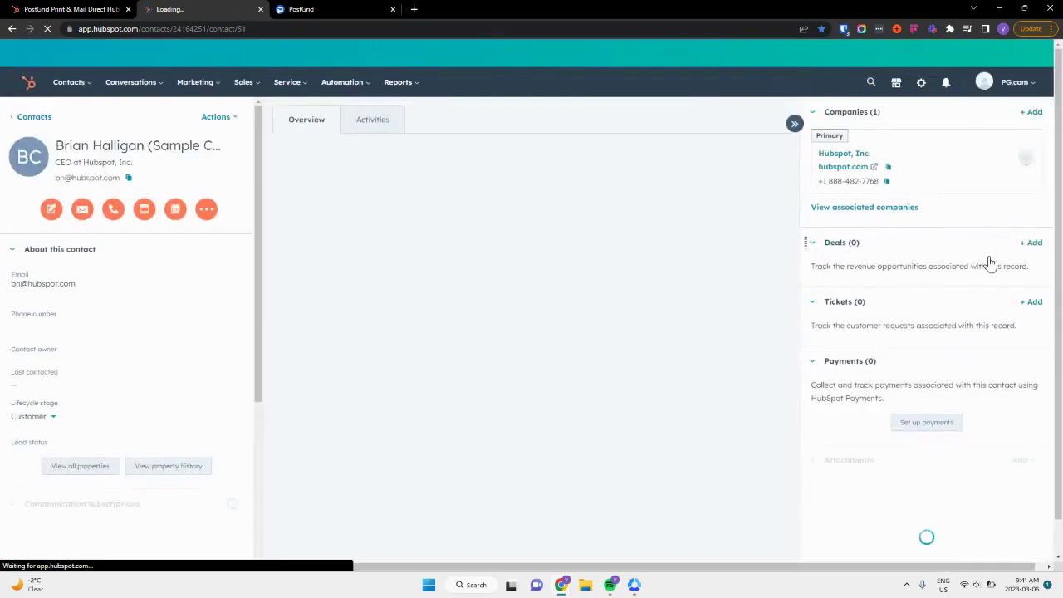
pyautogui.scroll(-3, 992, 261)
pyautogui.scroll(-6, 991, 262)
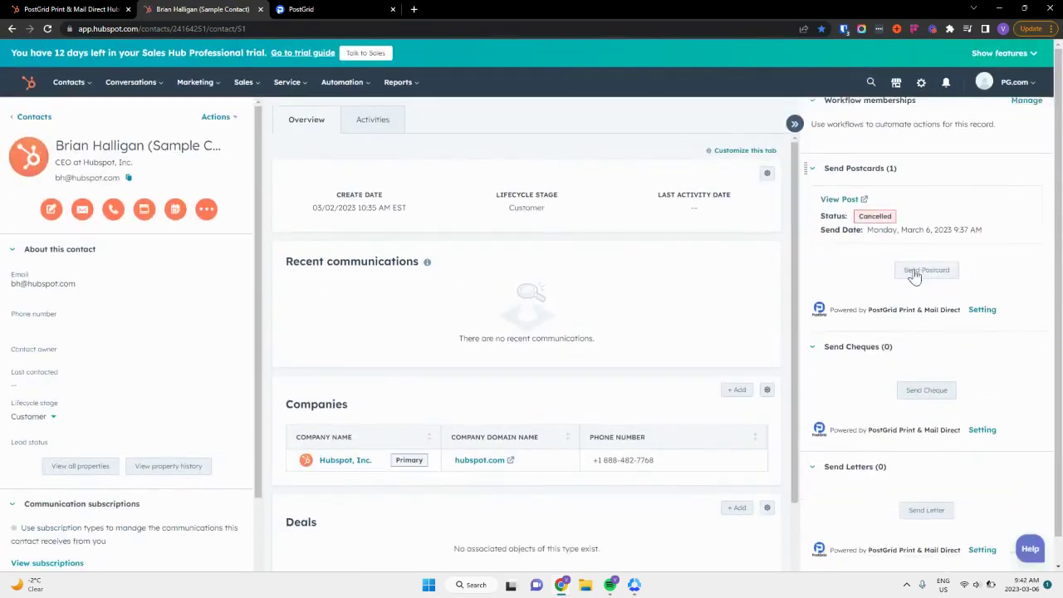
pyautogui.click(914, 272)
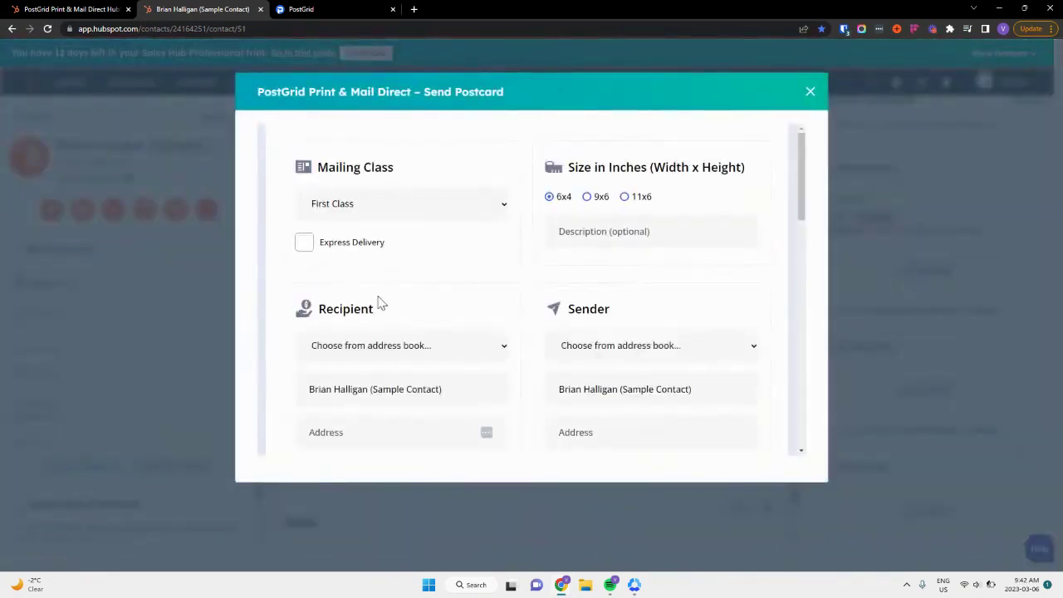
# Choose the postcard's recipient and sender from the address book, using its first entry as recipient and its second as sender
pyautogui.click(378, 353)
pyautogui.click(381, 382)
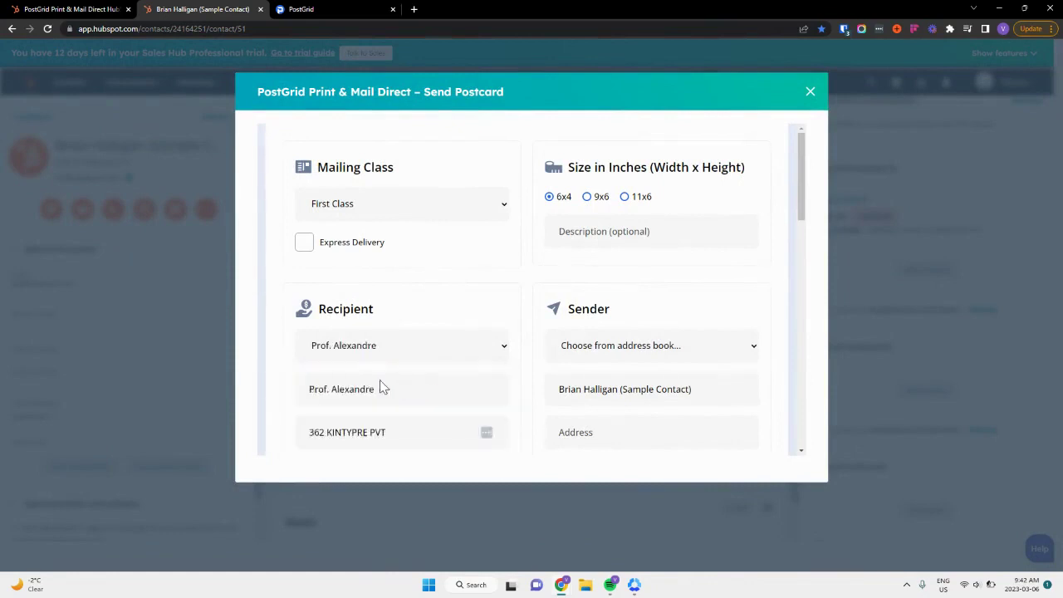
pyautogui.click(629, 353)
pyautogui.click(609, 397)
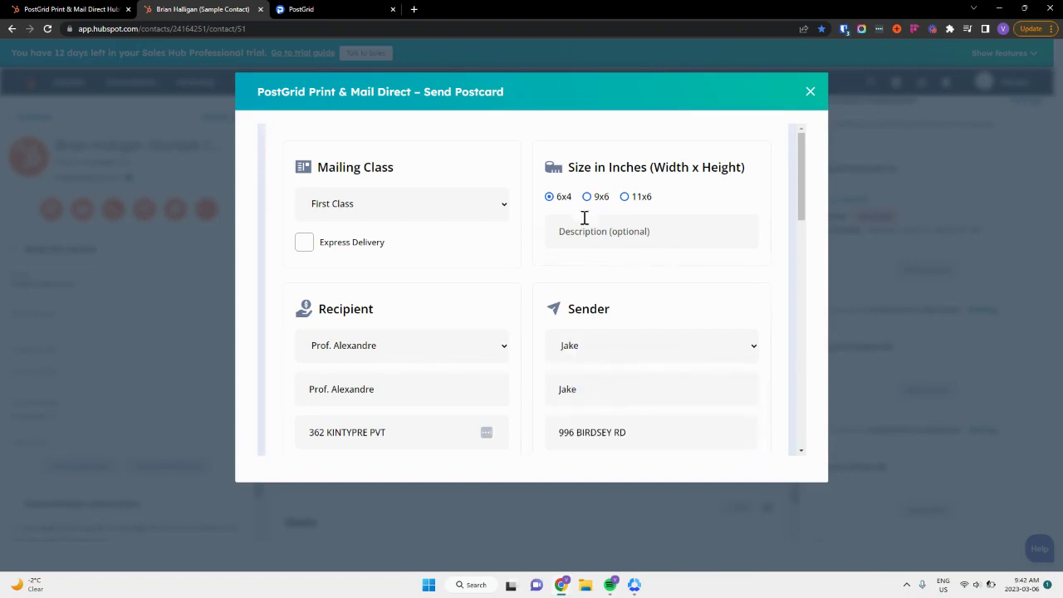
# Choose the postcard's mailing class and enable Express Delivery
pyautogui.click(360, 214)
pyautogui.click(362, 241)
pyautogui.click(303, 244)
# Send the postcard with Sample Template - 6x9 Postcard Template - Front on the front and Sample Template - Example 6x9 Postcard Template - Back on the back
pyautogui.scroll(-7, 639, 306)
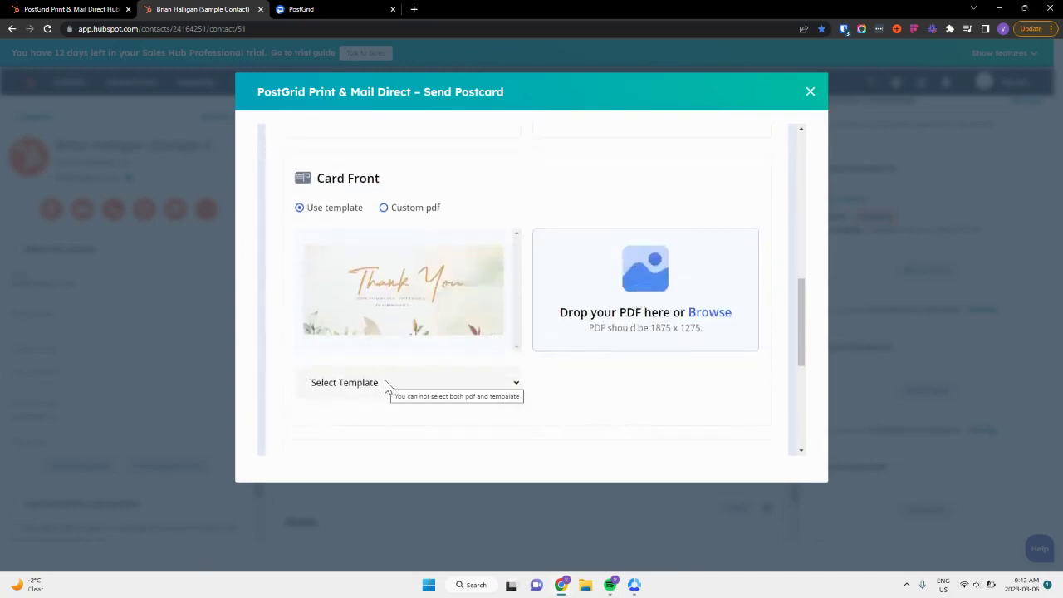
pyautogui.click(385, 383)
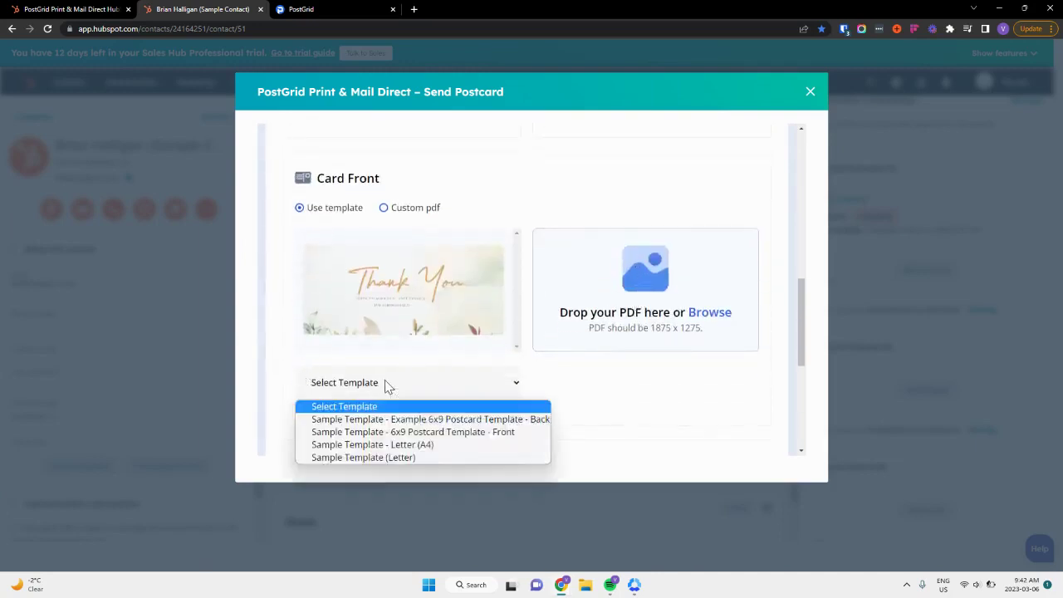
pyautogui.click(393, 431)
pyautogui.scroll(-5, 460, 365)
pyautogui.click(612, 208)
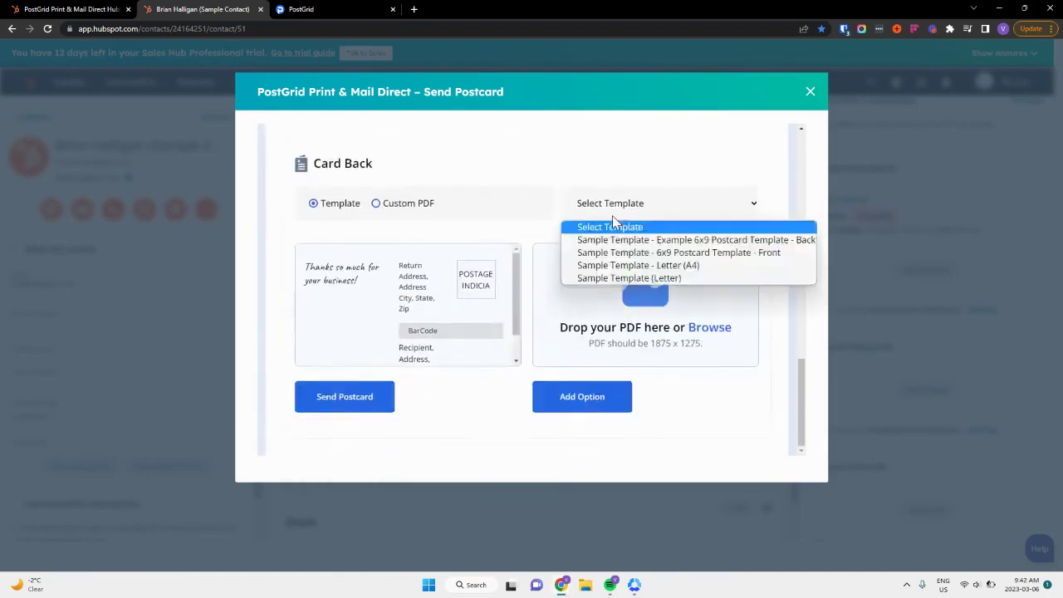
pyautogui.click(633, 240)
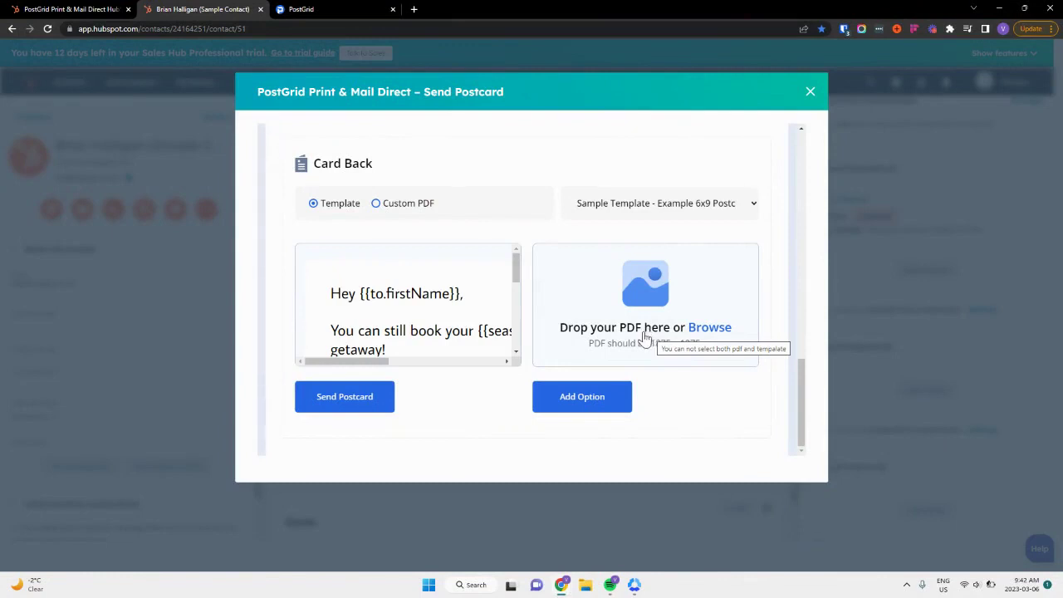
pyautogui.click(342, 398)
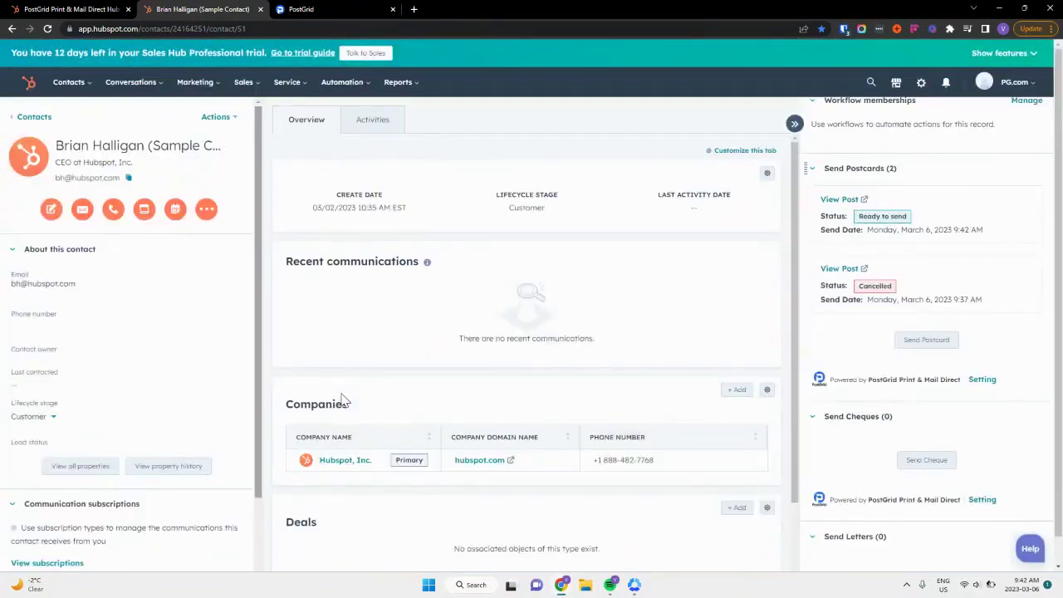
# Switch to the PostGrid dashboard, refresh the postcards list, and open the details of the newest postcard order
pyautogui.click(346, 8)
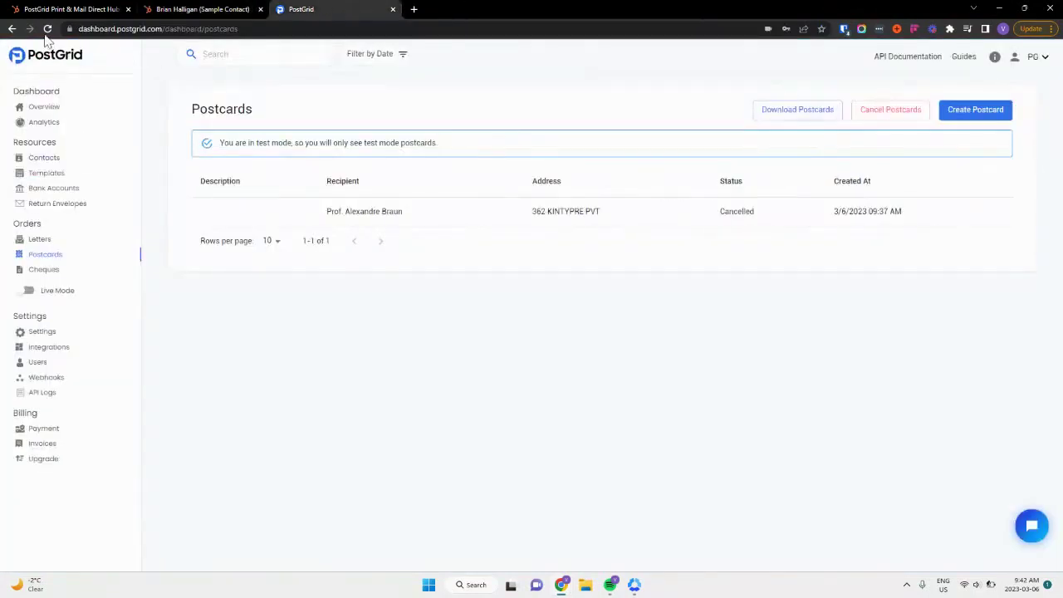
pyautogui.click(48, 28)
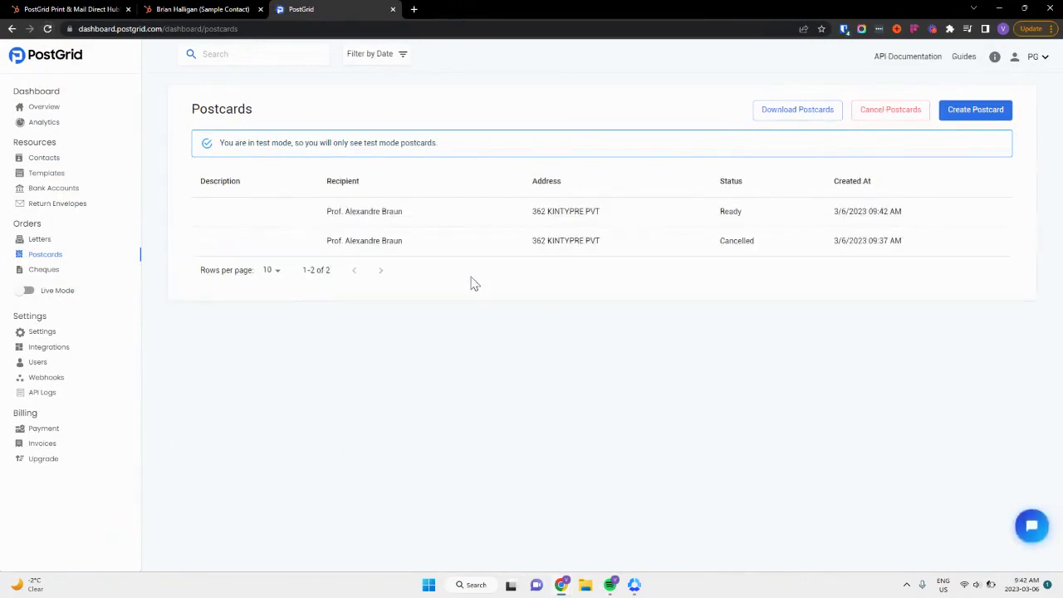
pyautogui.click(432, 215)
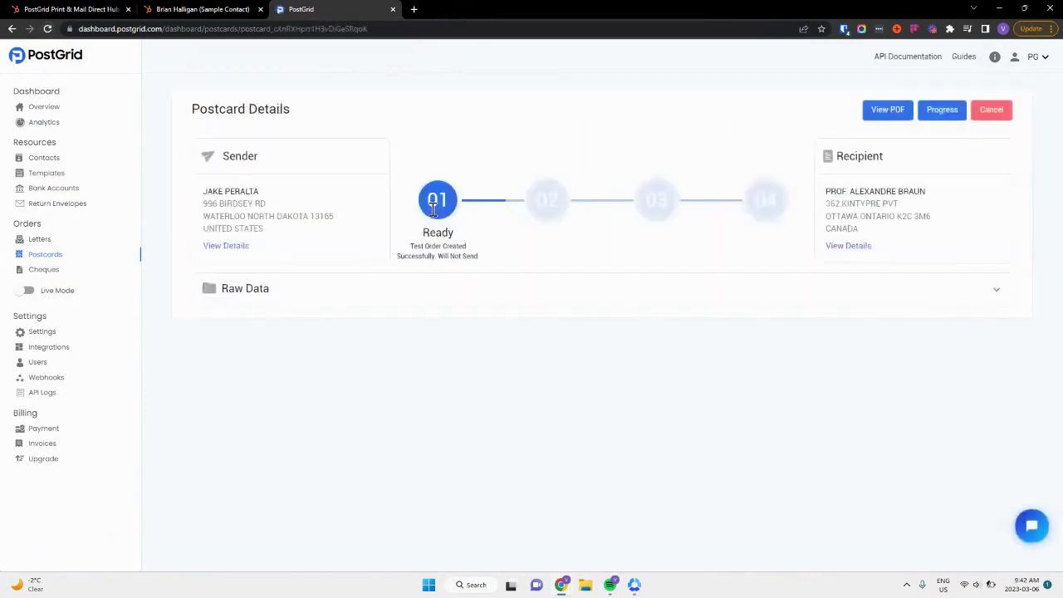
pyautogui.click(932, 30)
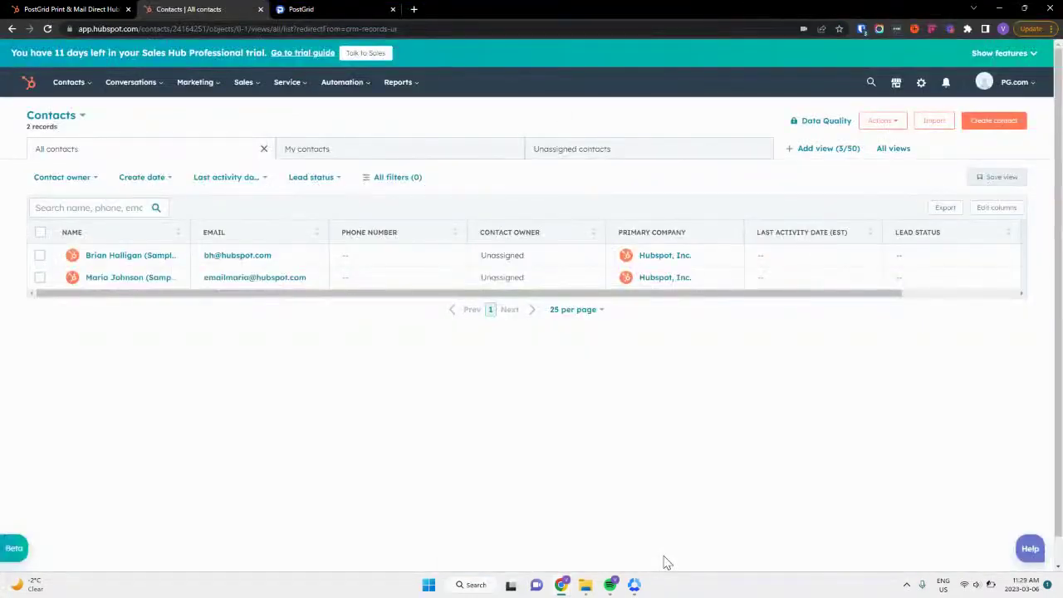
# Reopen the first sample contact's record in HubSpot and start a new PostGrid cheque for it
pyautogui.click(113, 256)
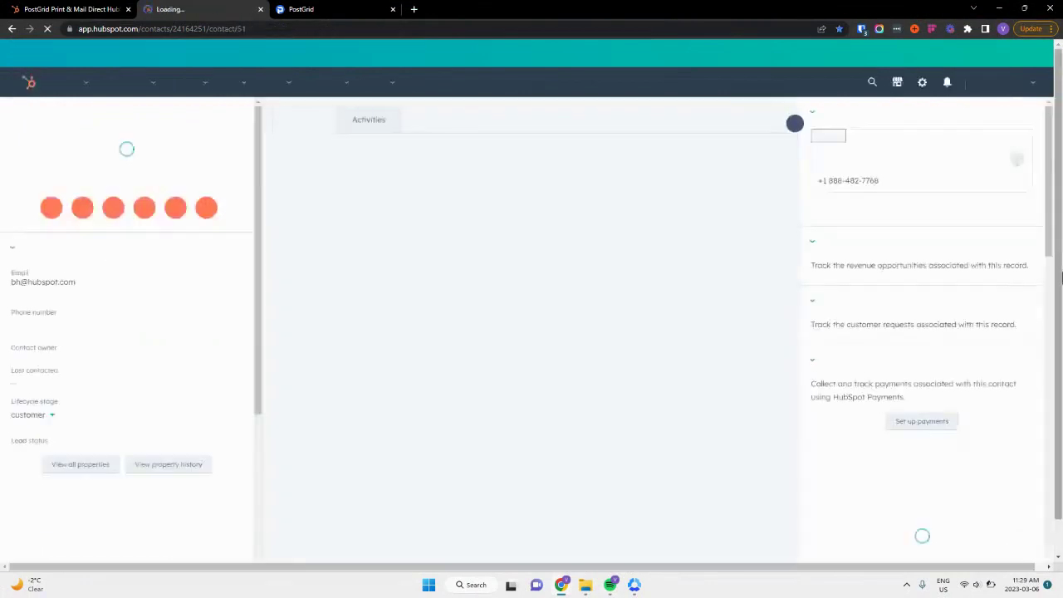
pyautogui.scroll(-5, 947, 345)
pyautogui.scroll(-10, 924, 334)
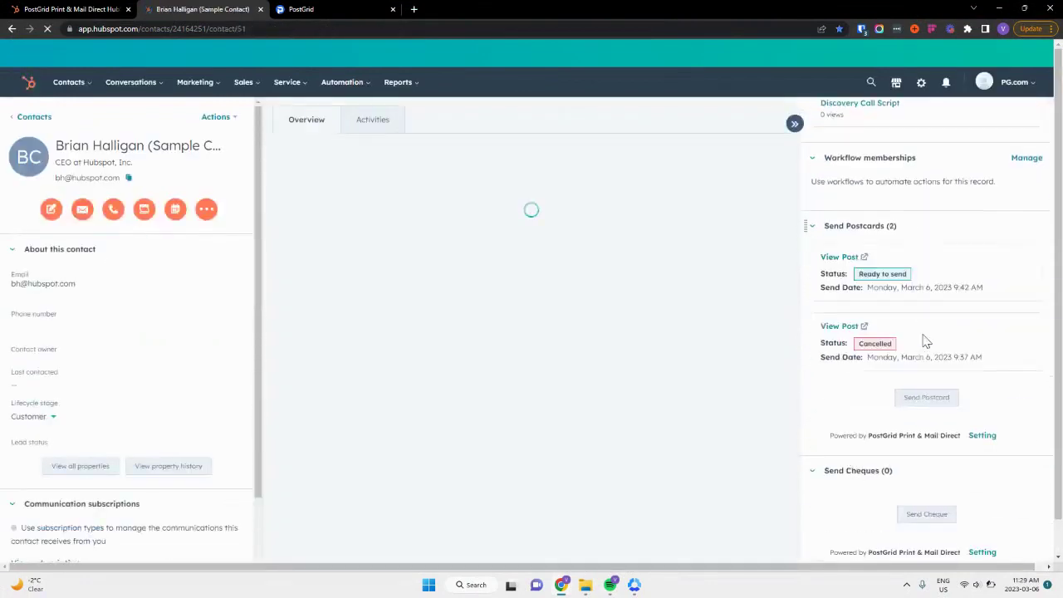
pyautogui.click(925, 369)
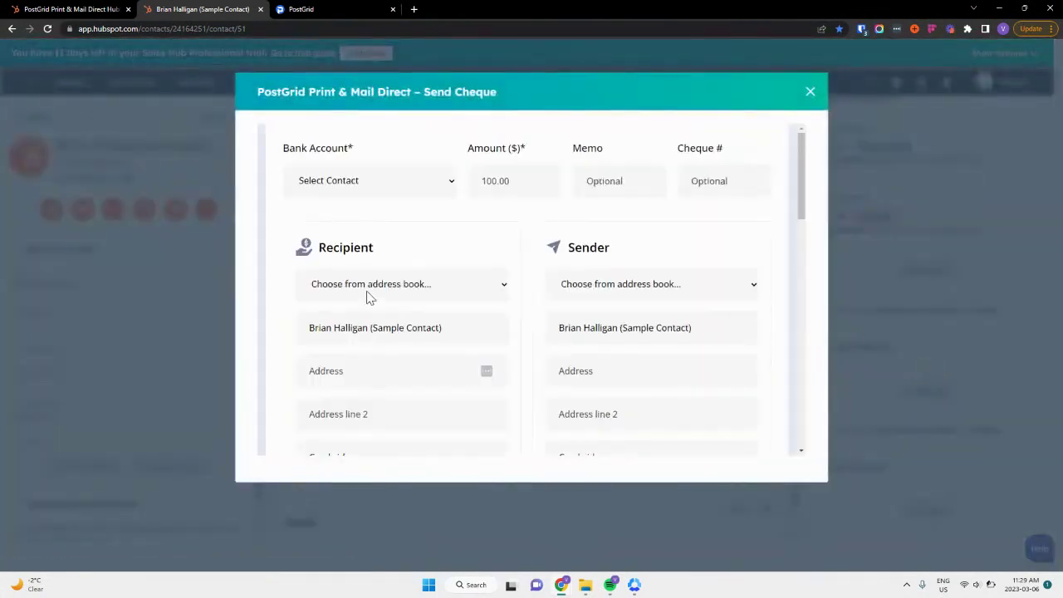
# Fill in the cheque's recipient with the first address book entry and its sender with the second entry
pyautogui.click(370, 299)
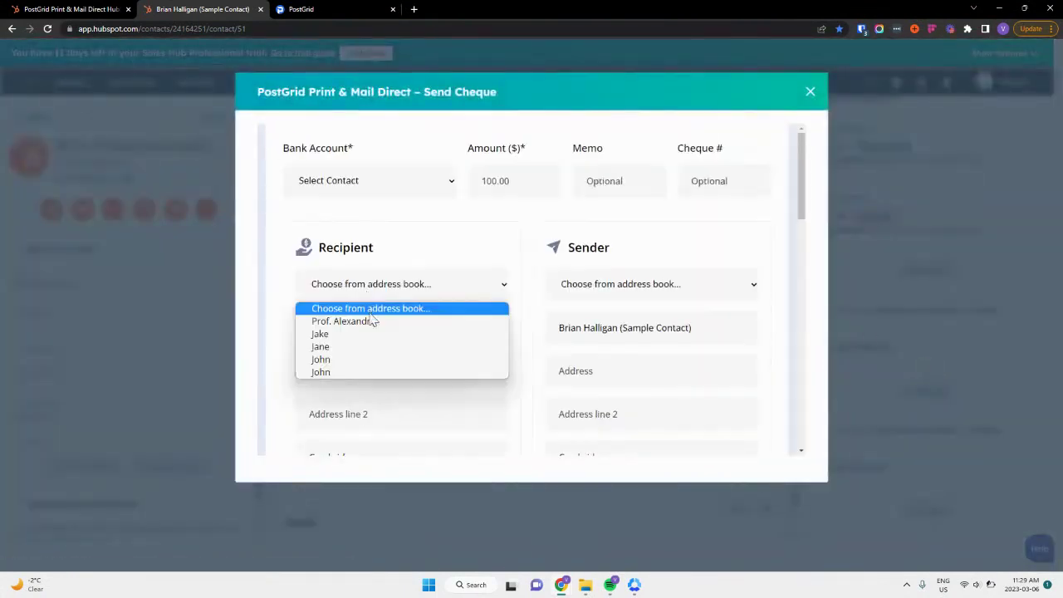
pyautogui.click(372, 320)
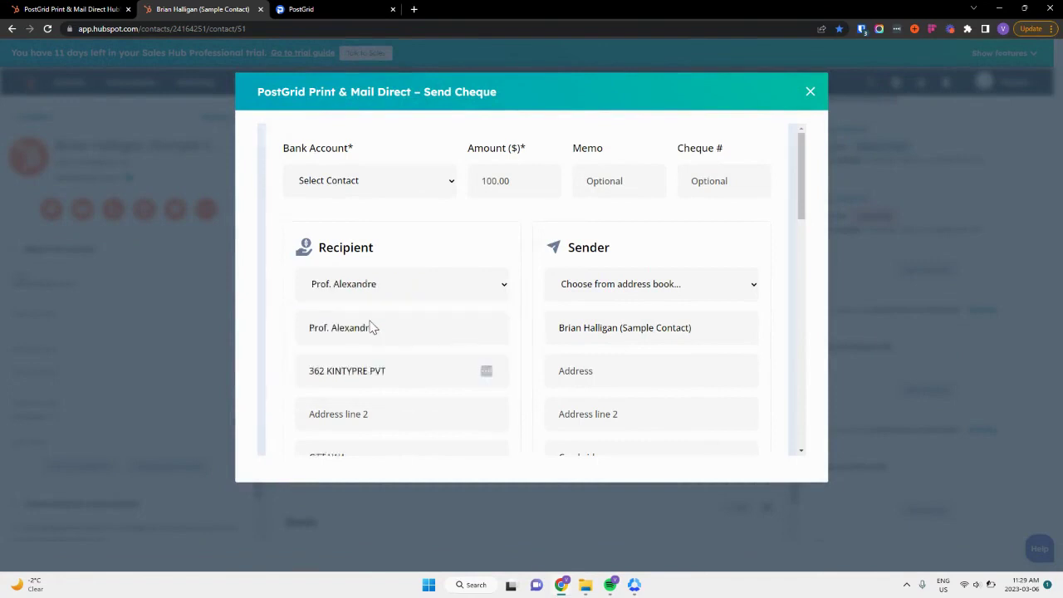
pyautogui.click(606, 292)
pyautogui.click(612, 334)
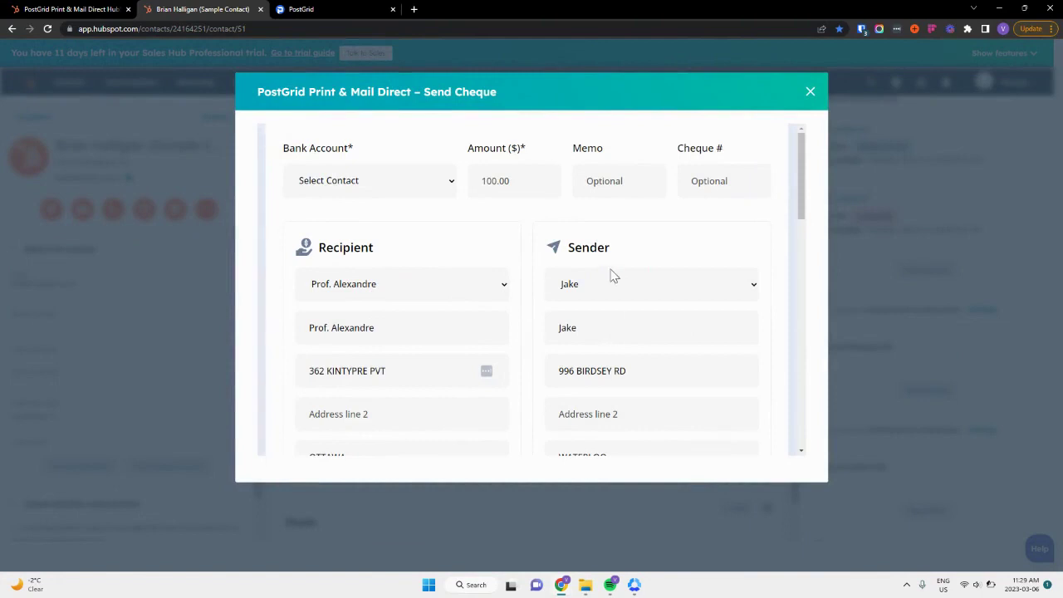
# Select the CIBC bank account for the cheque and set its amount to $100
pyautogui.click(351, 183)
pyautogui.click(358, 222)
pyautogui.click(512, 180)
pyautogui.write('100')
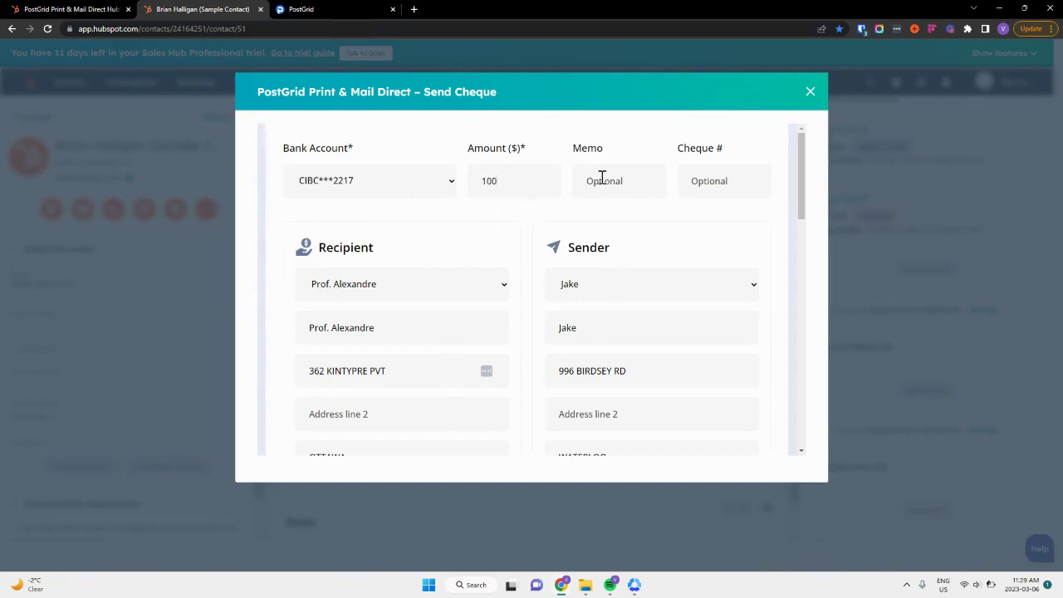
# Upload CIBC_logo_2021.svg.png as the cheque's logo in the check preview
pyautogui.scroll(-10, 460, 244)
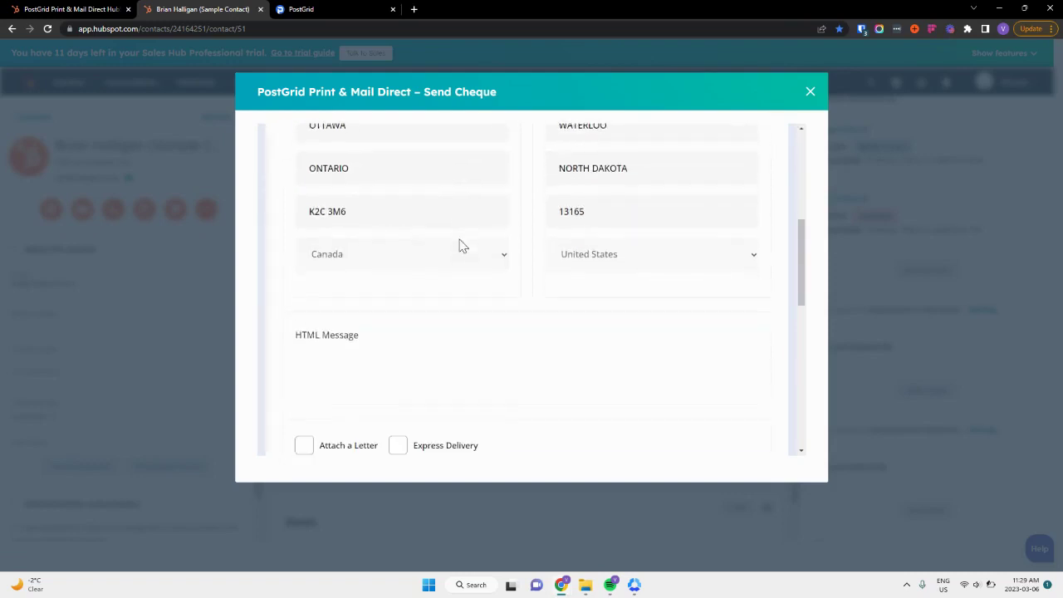
pyautogui.scroll(-1, 462, 245)
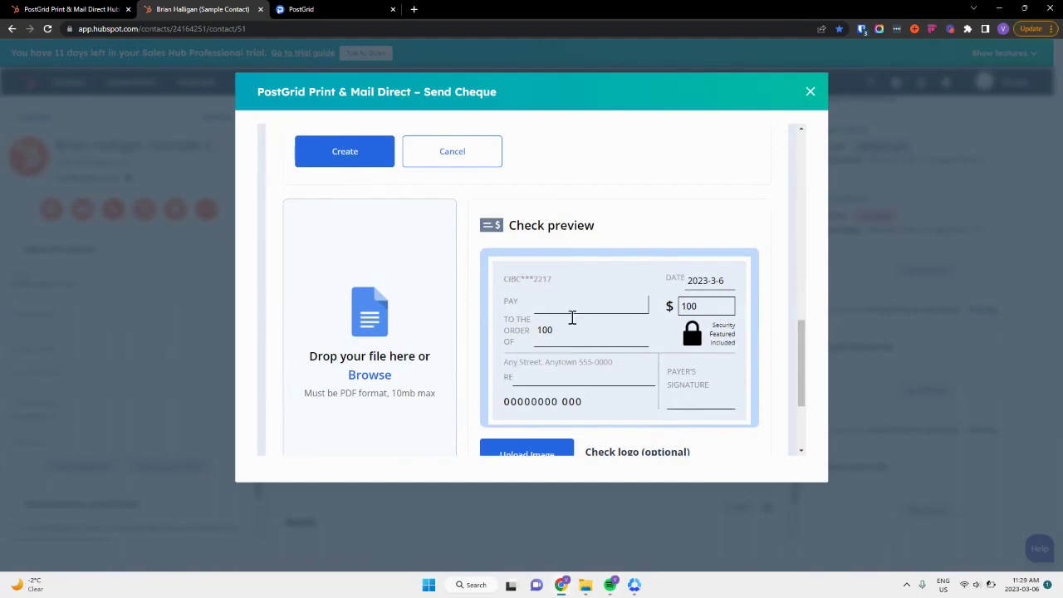
pyautogui.scroll(-2, 572, 318)
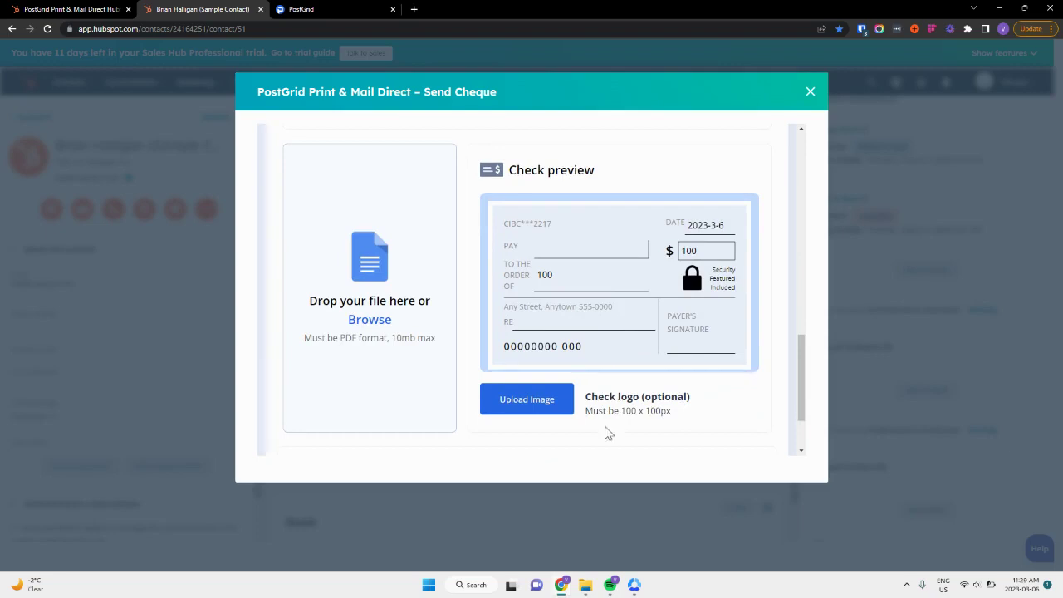
pyautogui.click(550, 399)
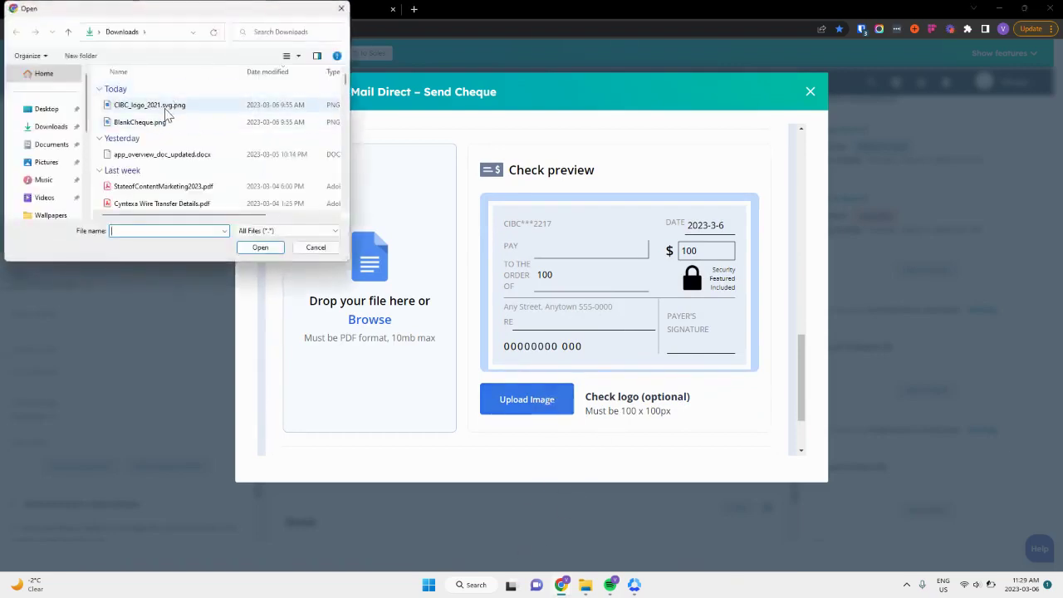
pyautogui.click(164, 106)
pyautogui.click(260, 247)
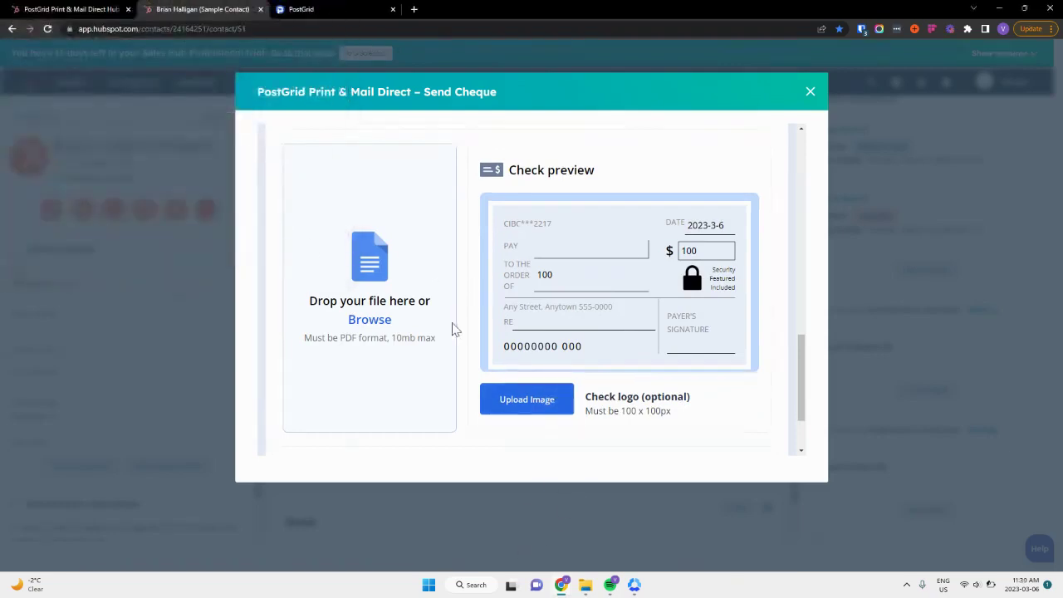
# Attach a letter to the cheque using the Sample Template - Letter template
pyautogui.scroll(3, 424, 285)
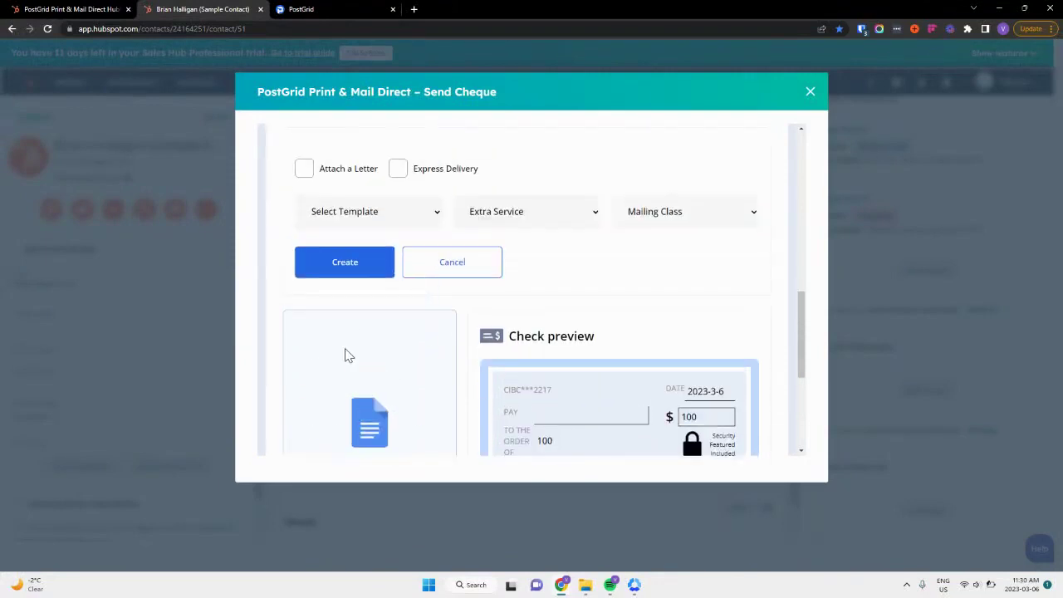
pyautogui.scroll(1, 344, 355)
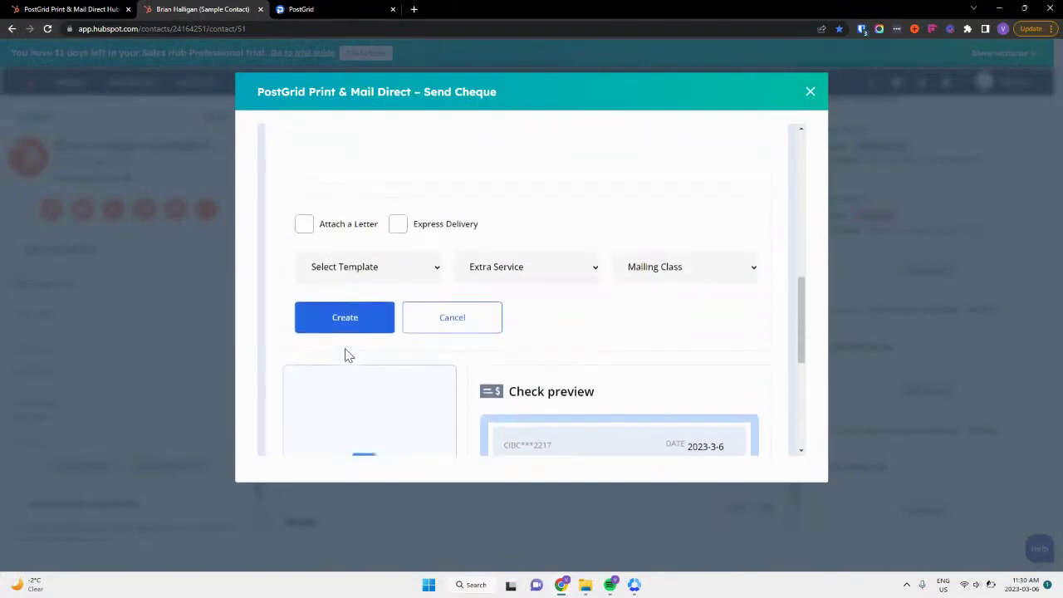
pyautogui.click(305, 224)
pyautogui.click(358, 267)
pyautogui.click(430, 332)
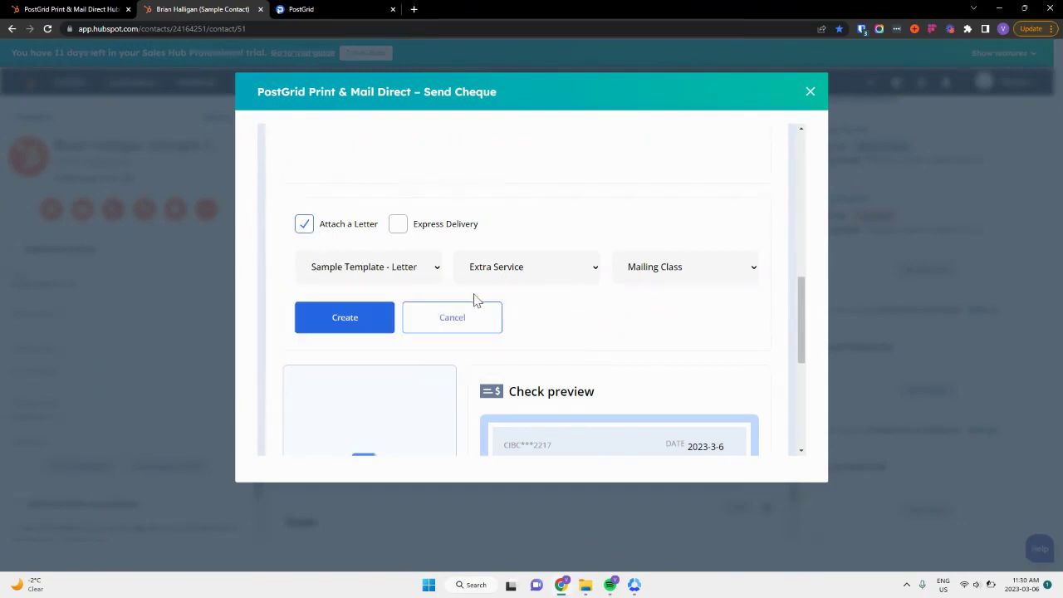
# Set the cheque's extra service to Certified and mailing class to Standard Class, and create the cheque
pyautogui.click(504, 279)
pyautogui.click(520, 302)
pyautogui.click(668, 267)
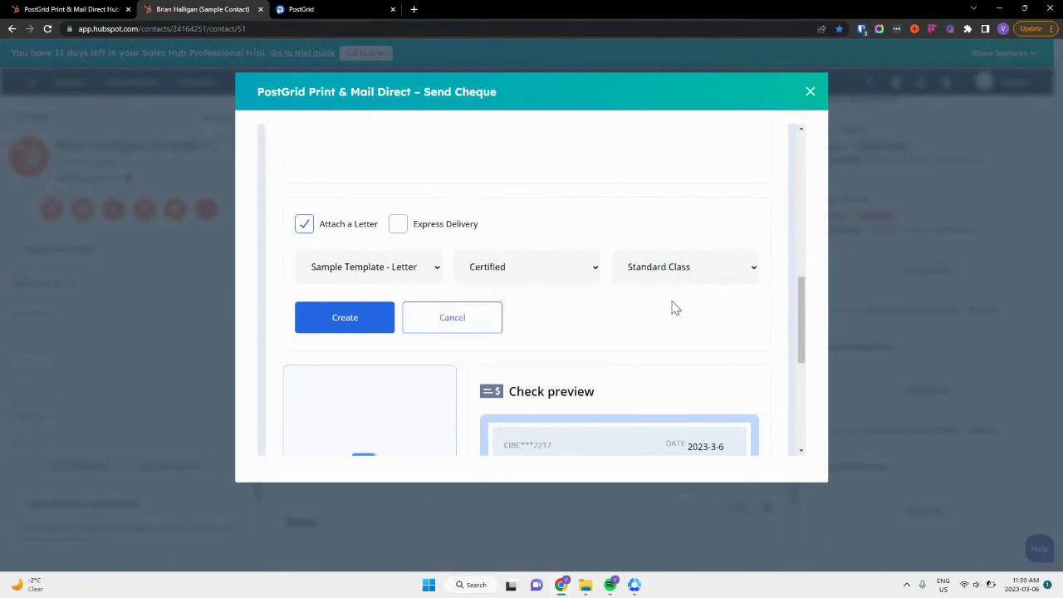
pyautogui.click(345, 319)
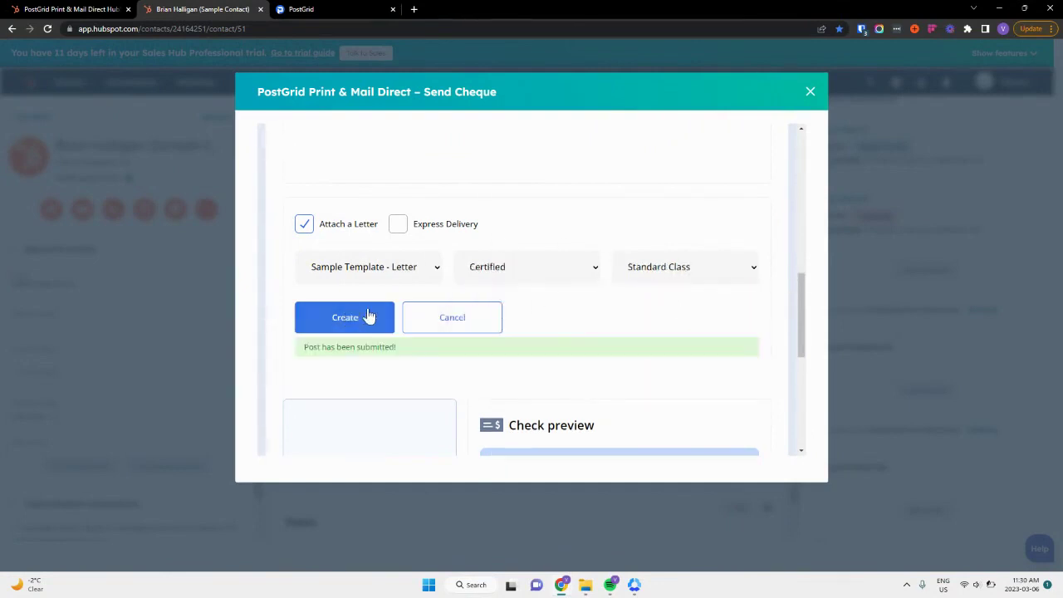
pyautogui.click(810, 92)
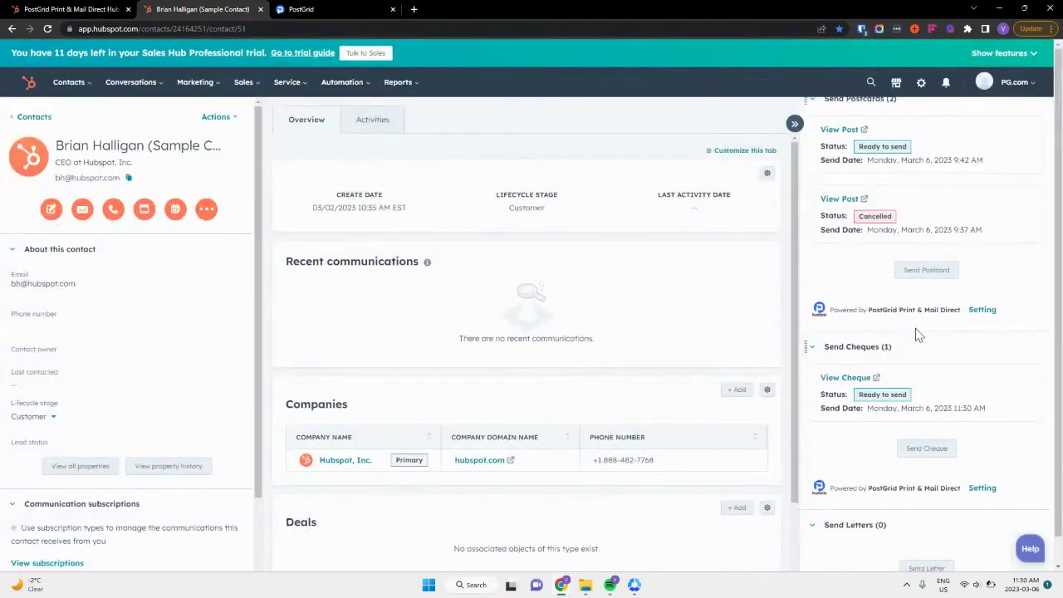
# Follow the contact record's link to the sent cheque and open the cheque's details from the PostGrid dashboard's cheques list
pyautogui.scroll(-1, 918, 333)
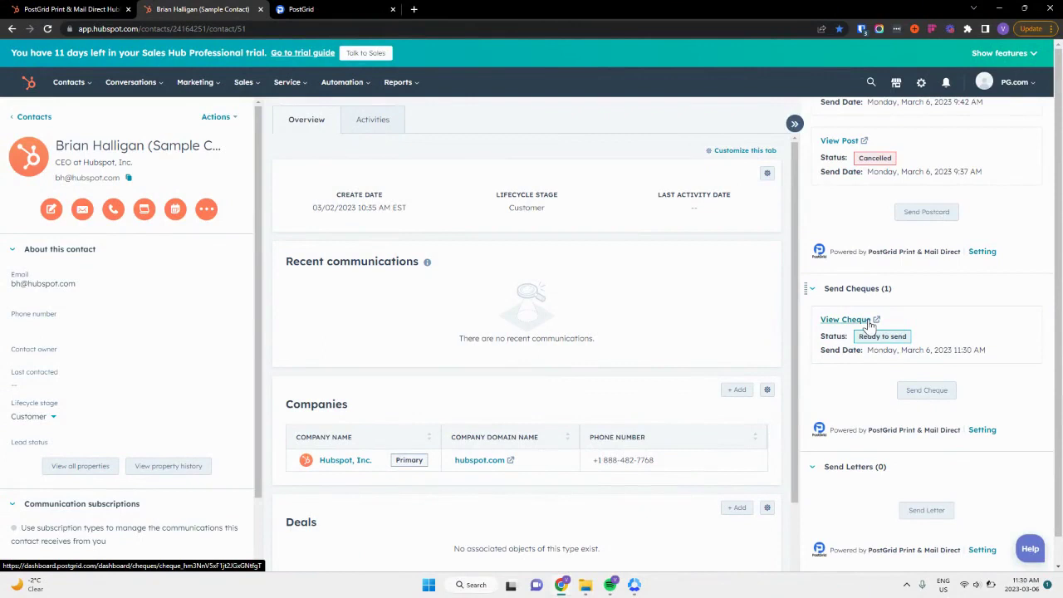
pyautogui.click(868, 322)
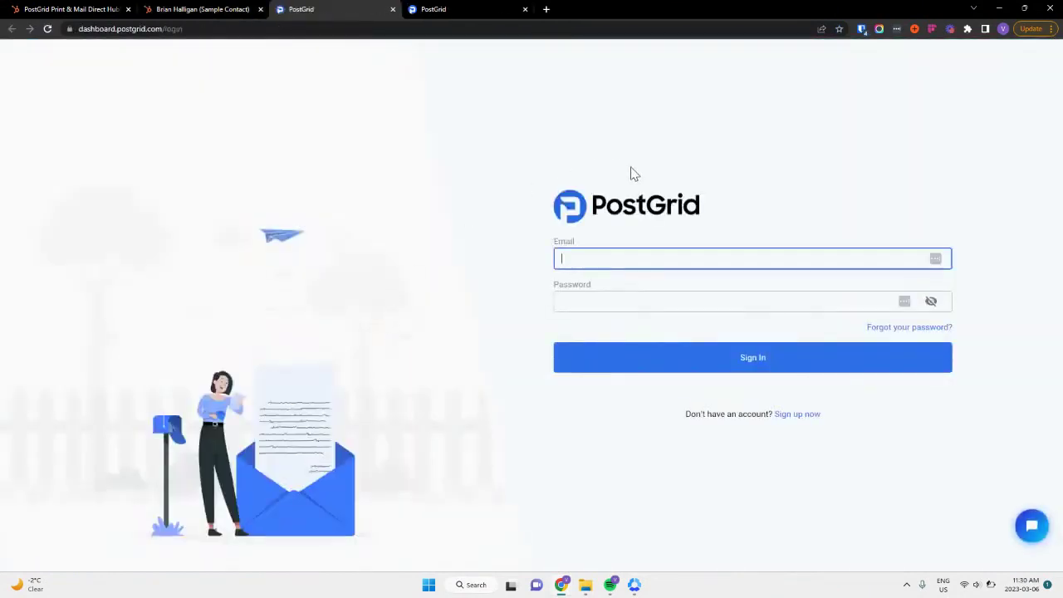
pyautogui.click(438, 8)
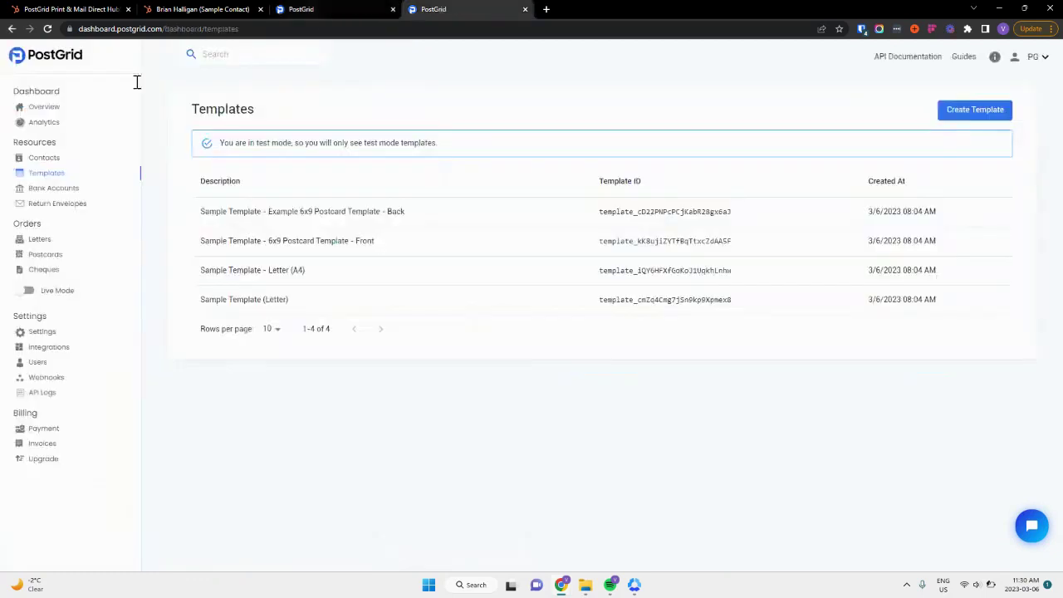
pyautogui.click(69, 271)
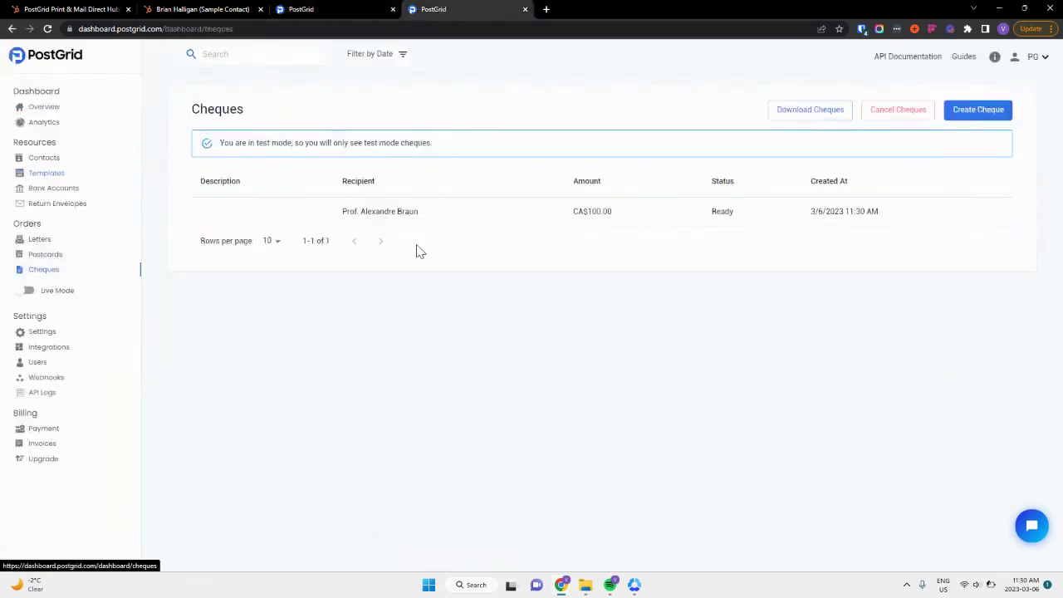
pyautogui.click(437, 218)
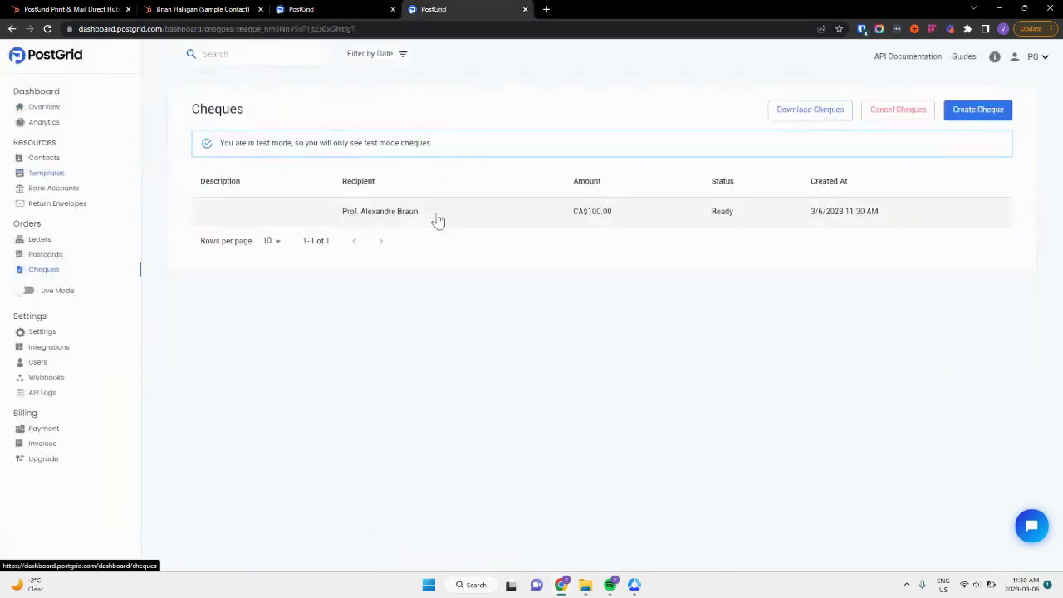
pyautogui.click(952, 31)
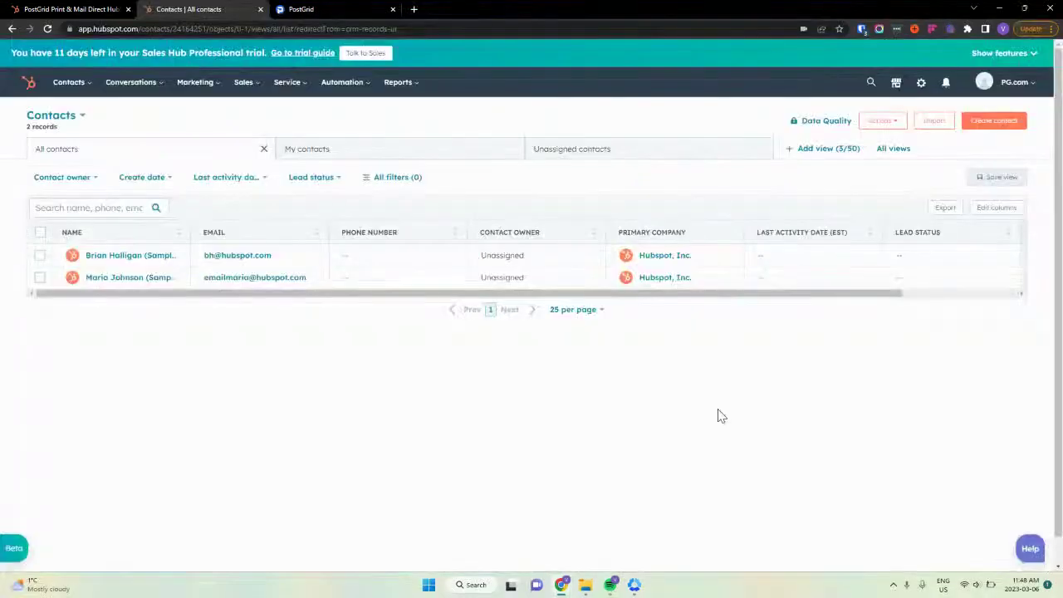
# Start a new PostGrid letter from the first sample contact's record, using the Sample Template - Letter (A4) template
pyautogui.click(115, 258)
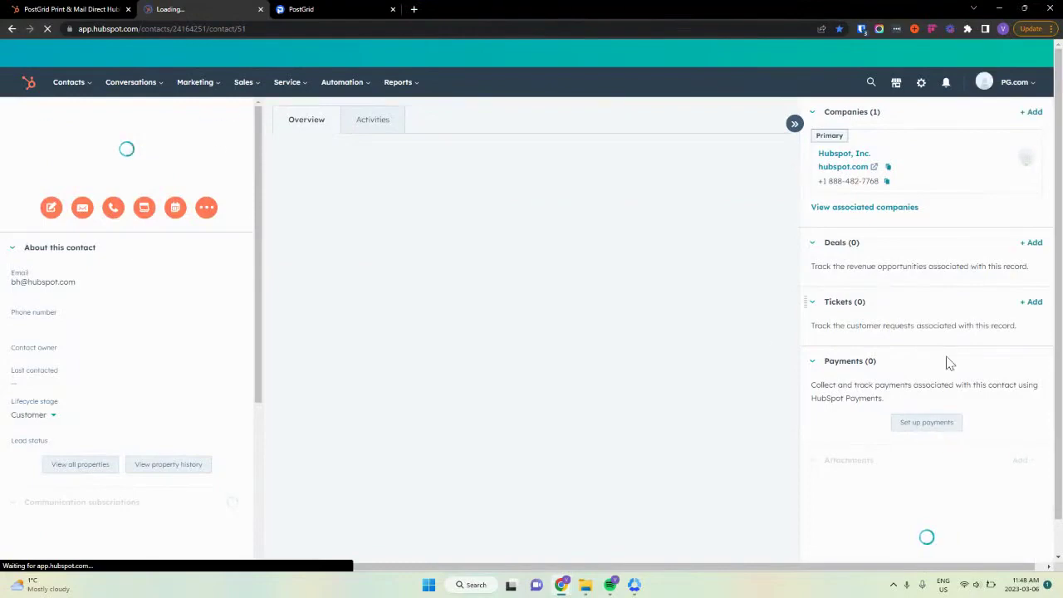
pyautogui.scroll(-15, 942, 349)
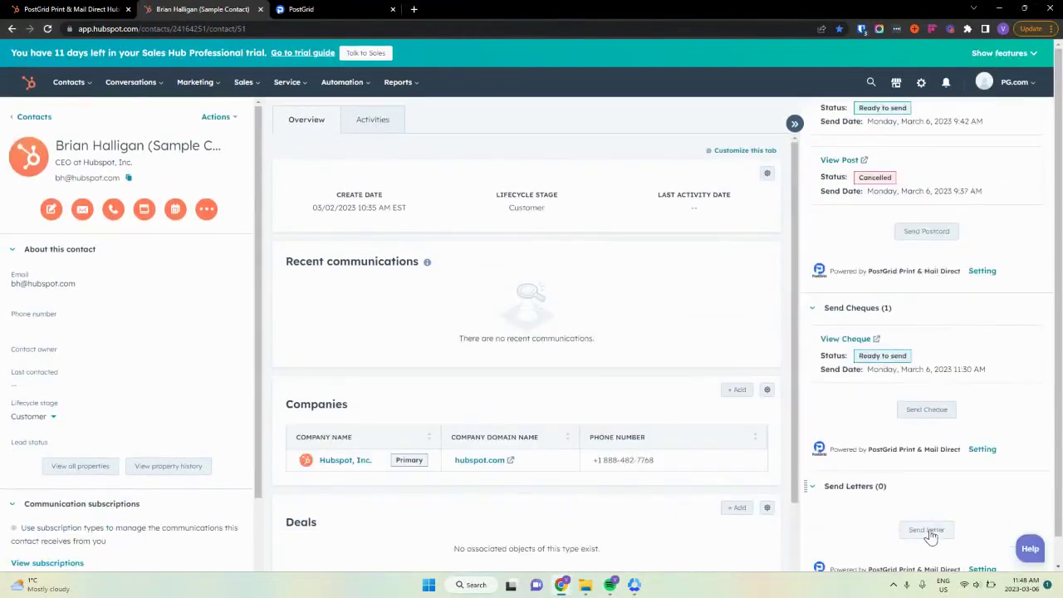
pyautogui.click(928, 531)
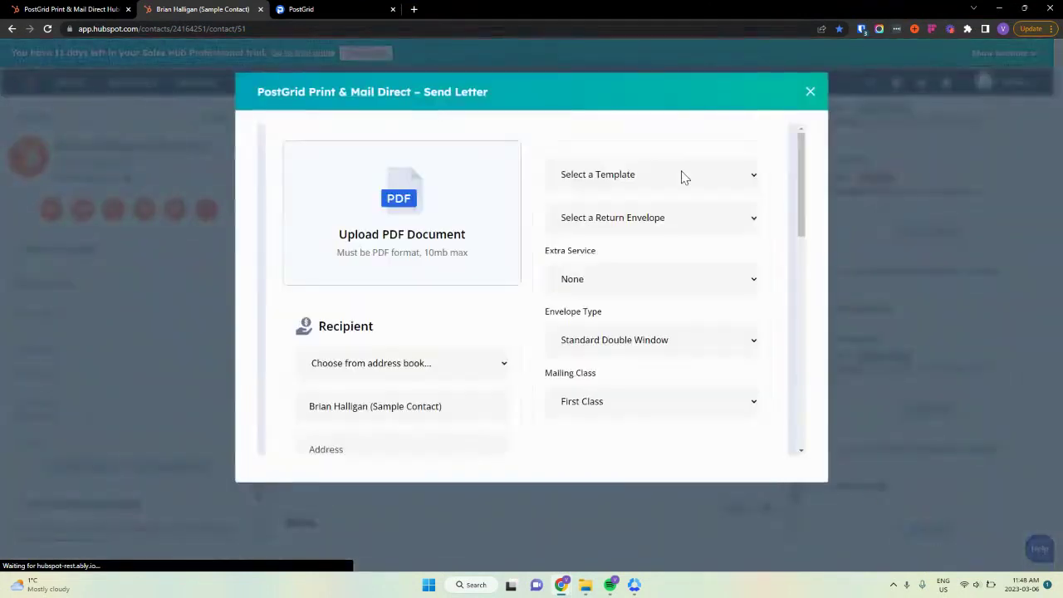
pyautogui.click(647, 186)
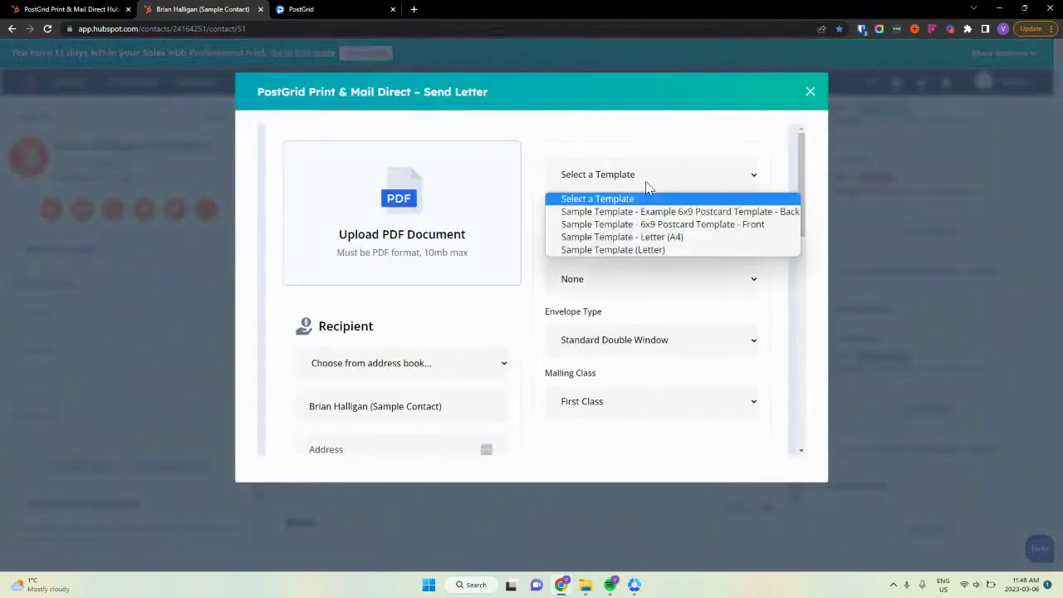
pyautogui.click(661, 238)
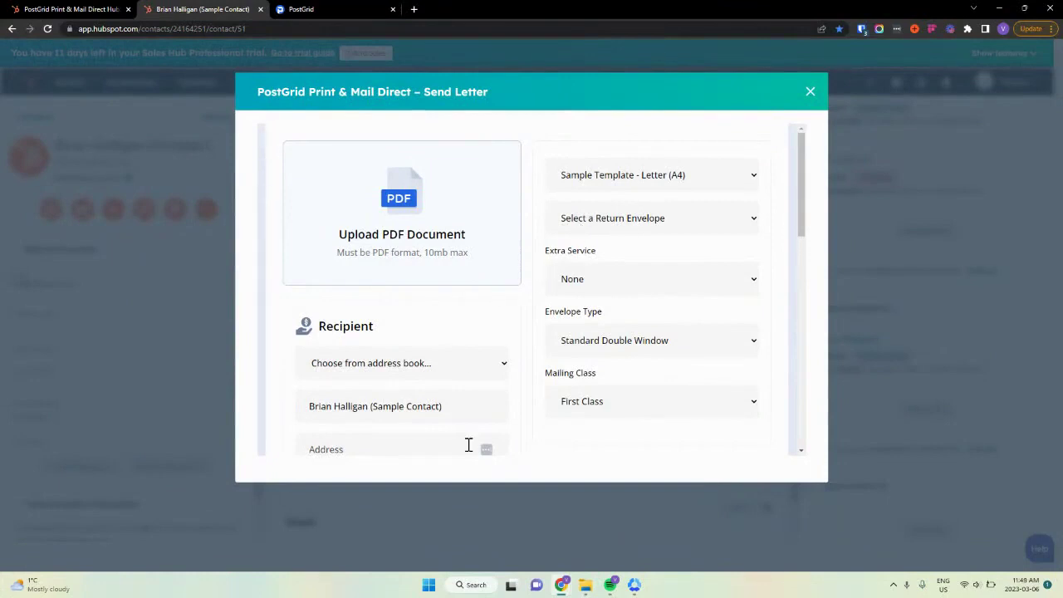
# Fill in the letter's recipient with the first address book entry and its sender with the second entry
pyautogui.scroll(-2, 465, 407)
pyautogui.click(451, 254)
pyautogui.click(448, 292)
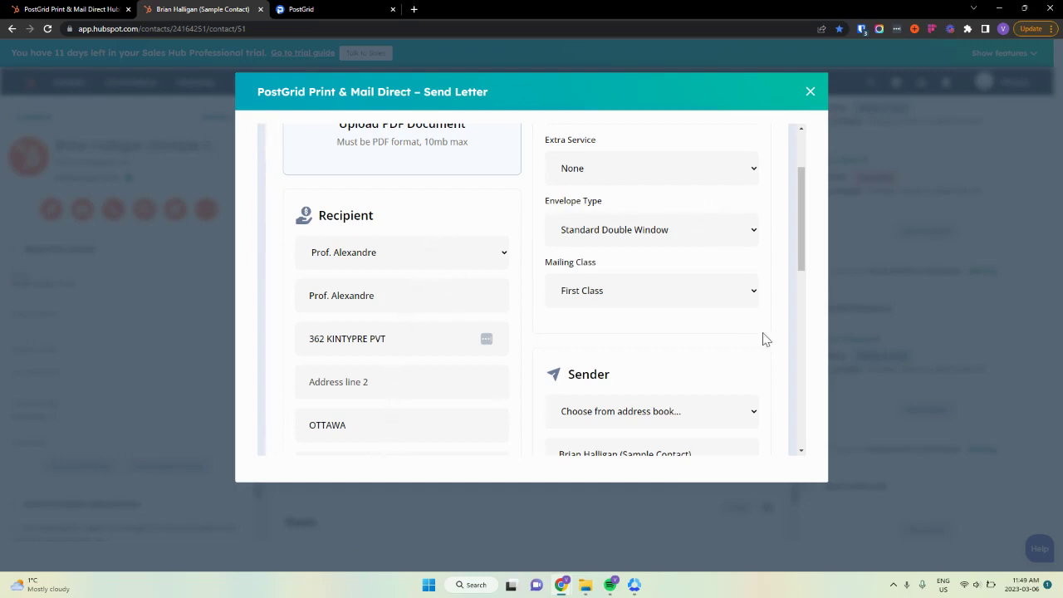
pyautogui.scroll(-1, 766, 339)
pyautogui.click(710, 305)
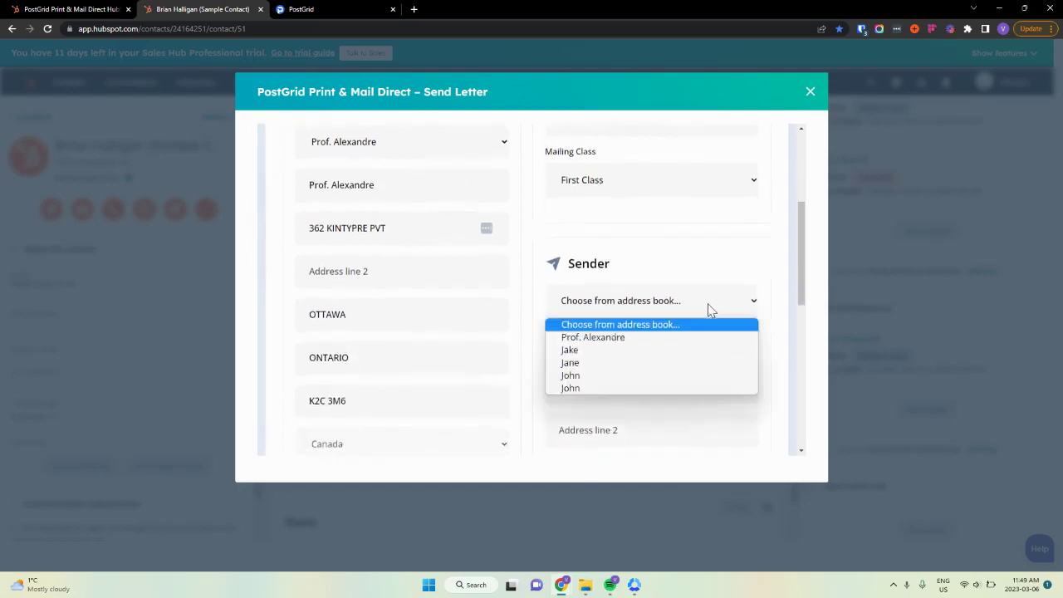
pyautogui.click(653, 349)
# Select the first available return envelope for the letter and set its extra service to Certified
pyautogui.scroll(4, 656, 332)
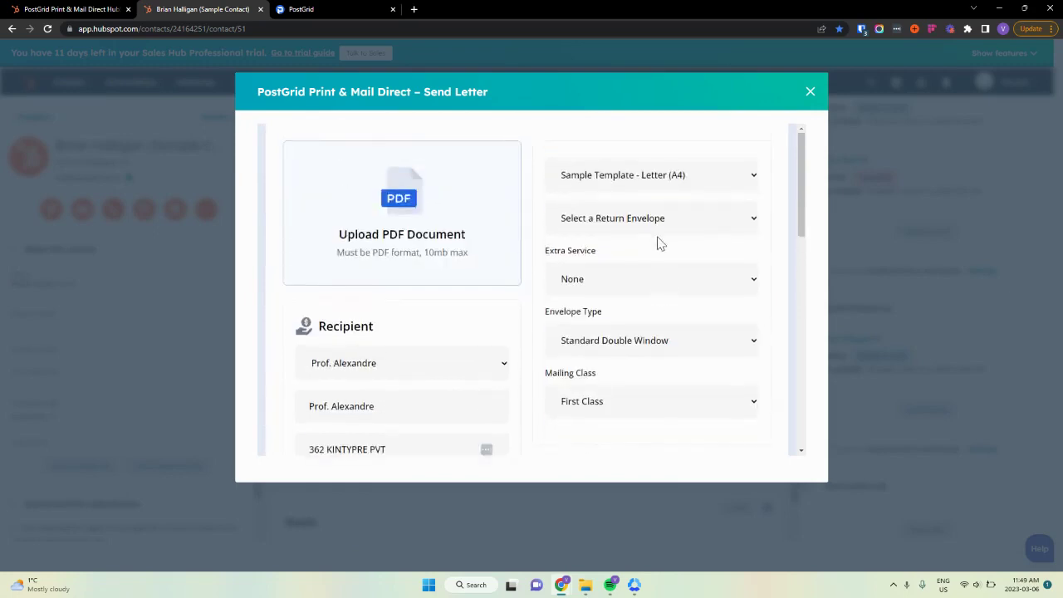
pyautogui.click(659, 225)
pyautogui.click(651, 255)
pyautogui.click(639, 282)
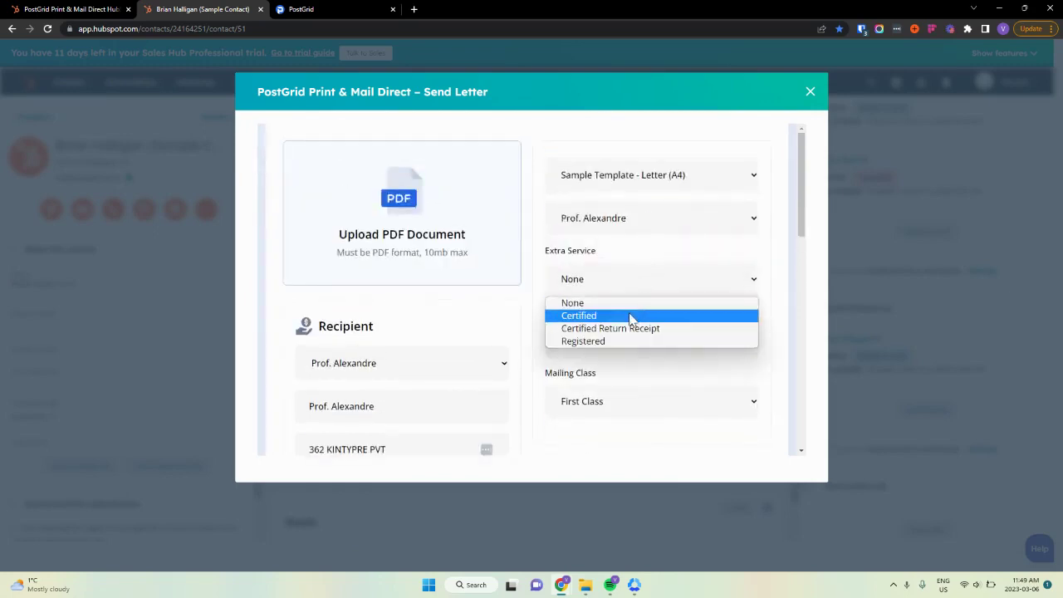
pyautogui.click(629, 314)
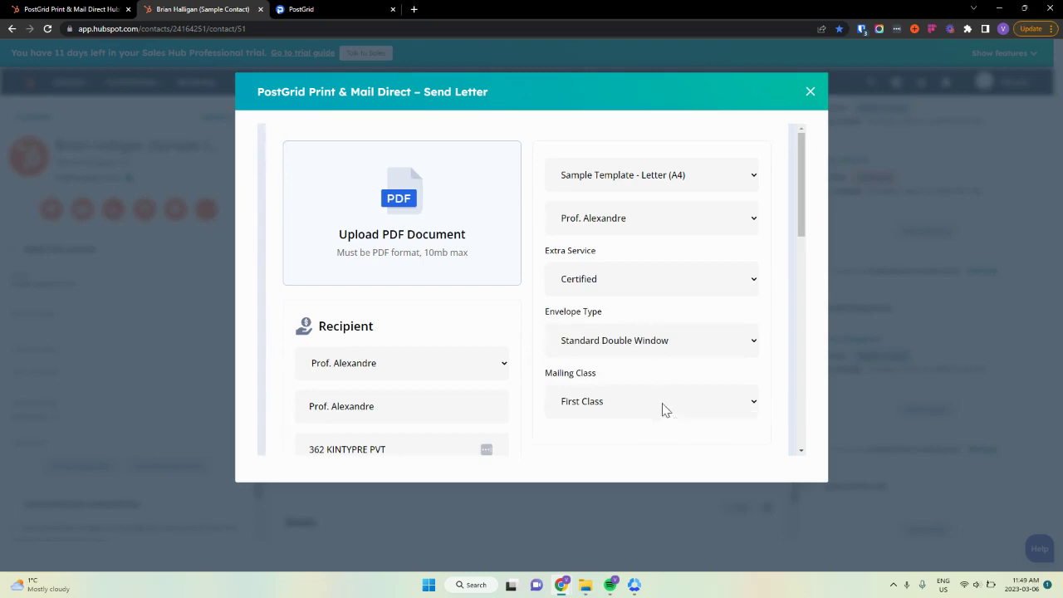
# Send the letter with the existing document options and open the sent letter from the contact record
pyautogui.scroll(-4, 664, 407)
pyautogui.scroll(-5, 665, 385)
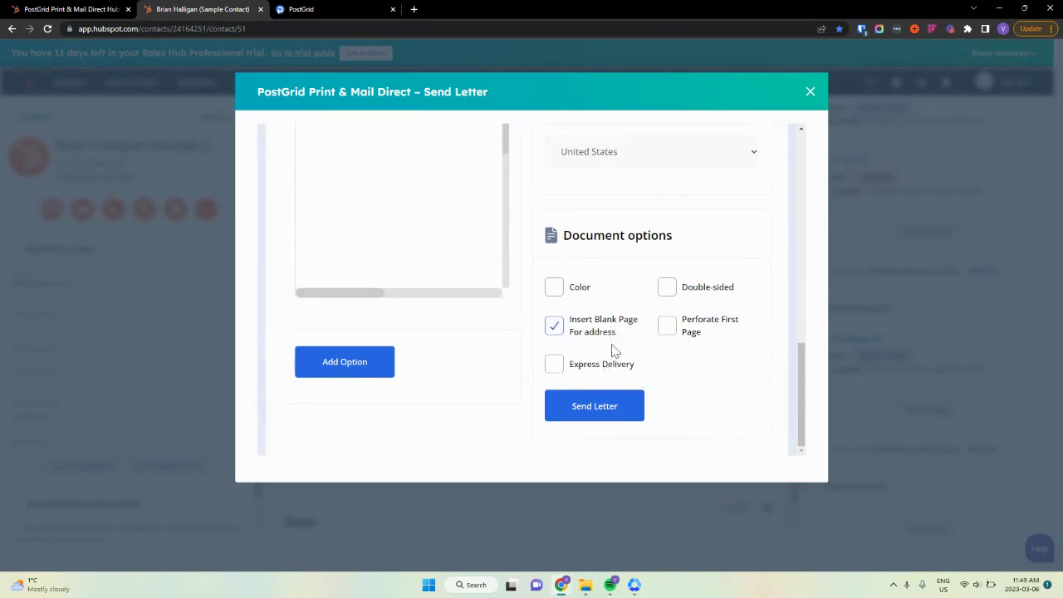
pyautogui.click(592, 419)
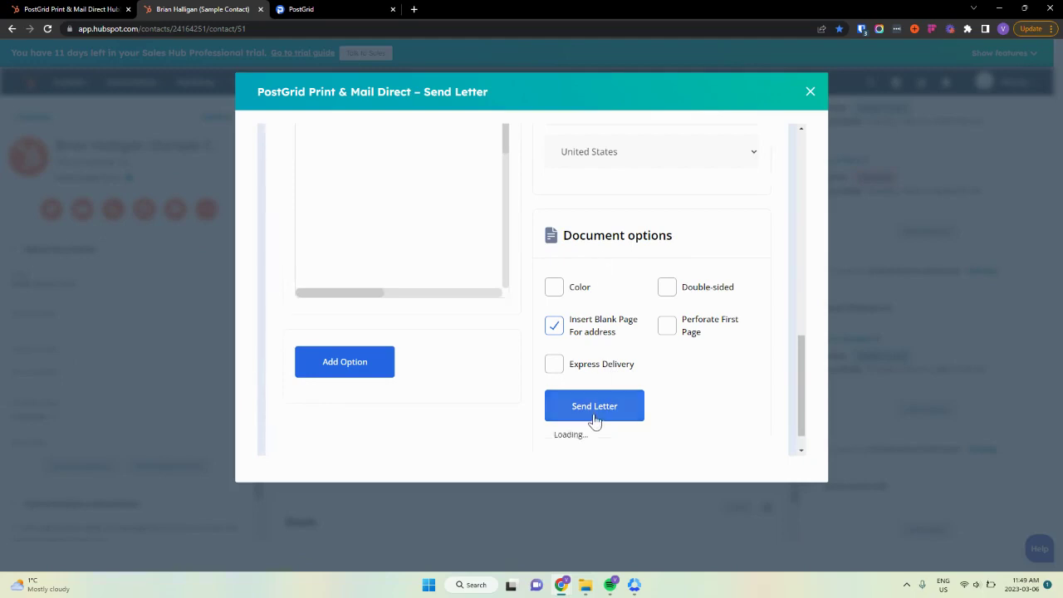
pyautogui.click(809, 91)
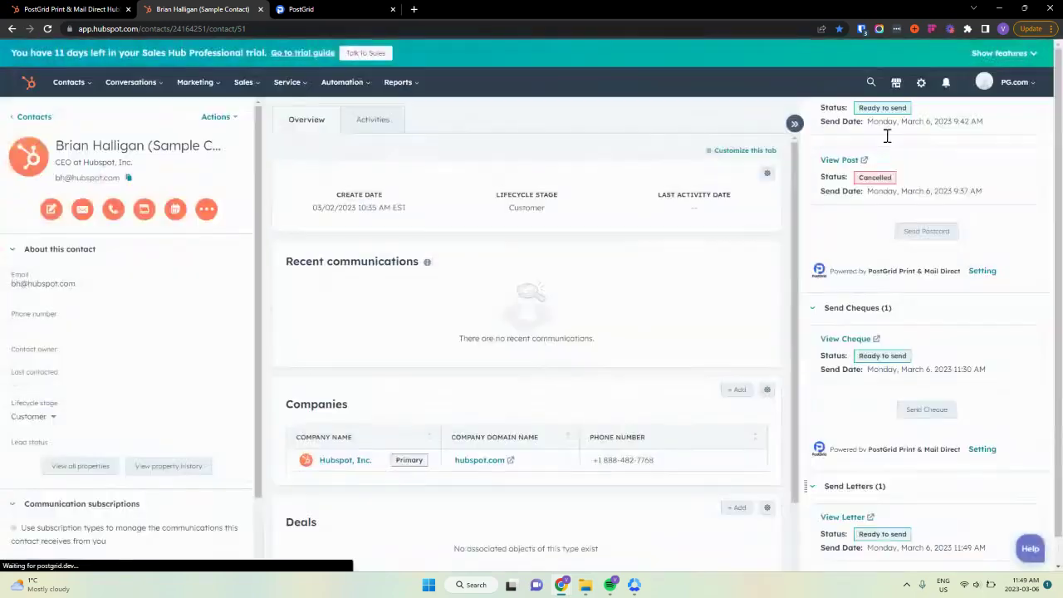
pyautogui.scroll(-1, 987, 403)
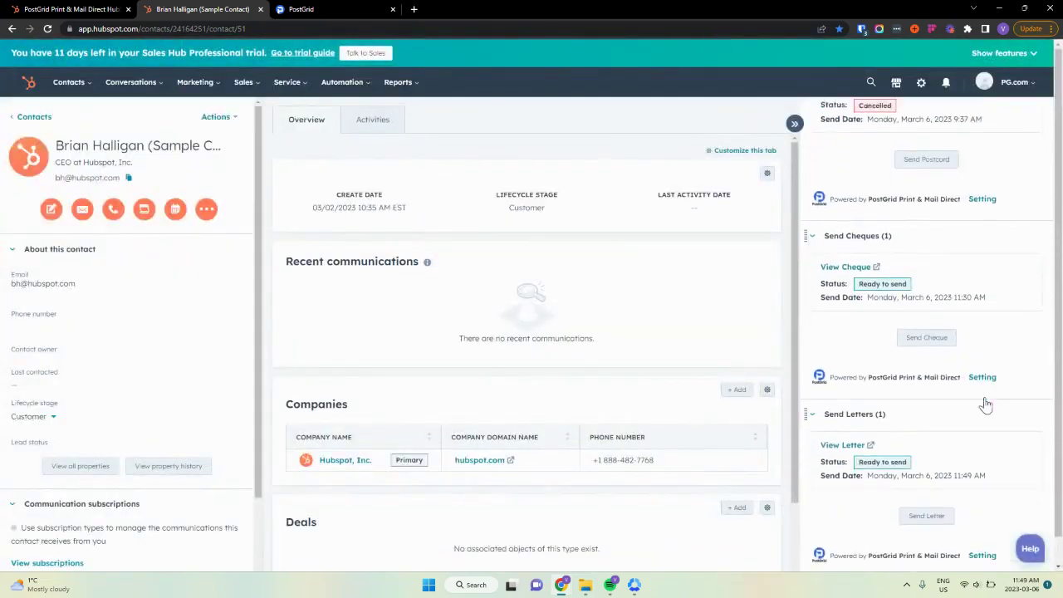
pyautogui.click(843, 439)
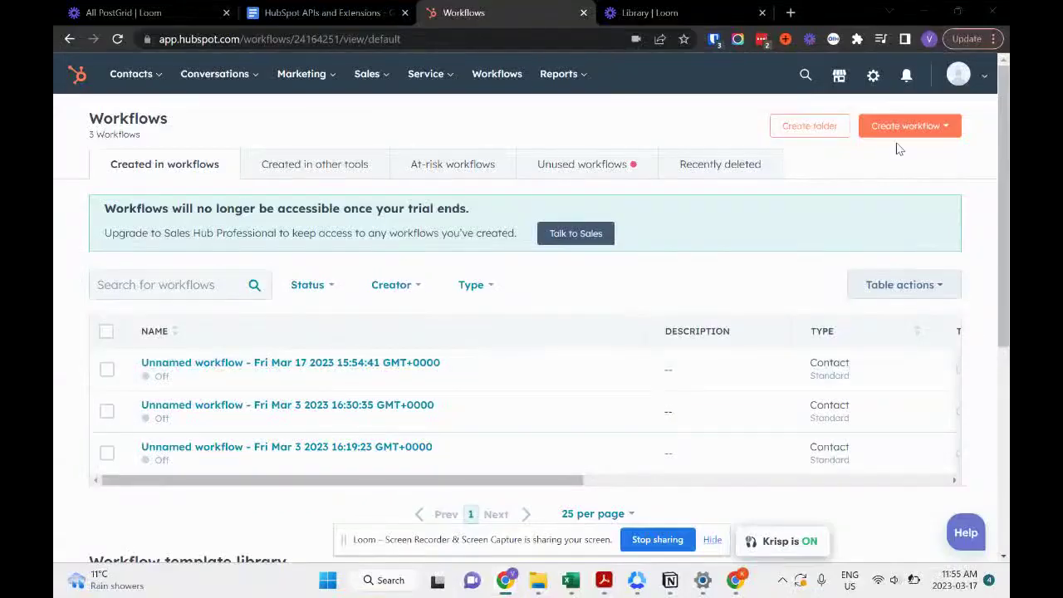
# Start creating a new HubSpot workflow from scratch
pyautogui.click(905, 125)
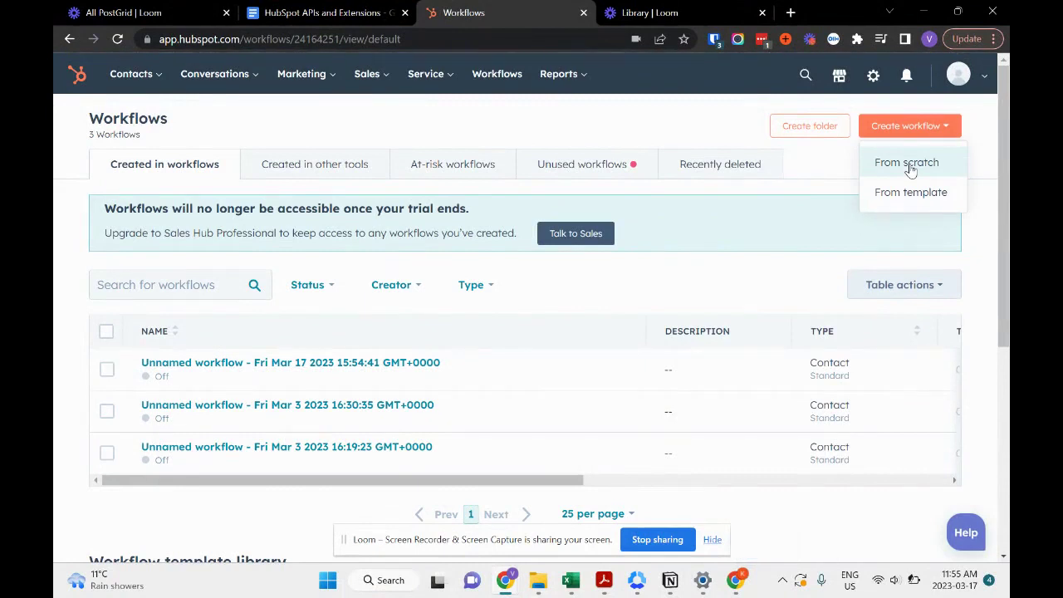
pyautogui.click(909, 163)
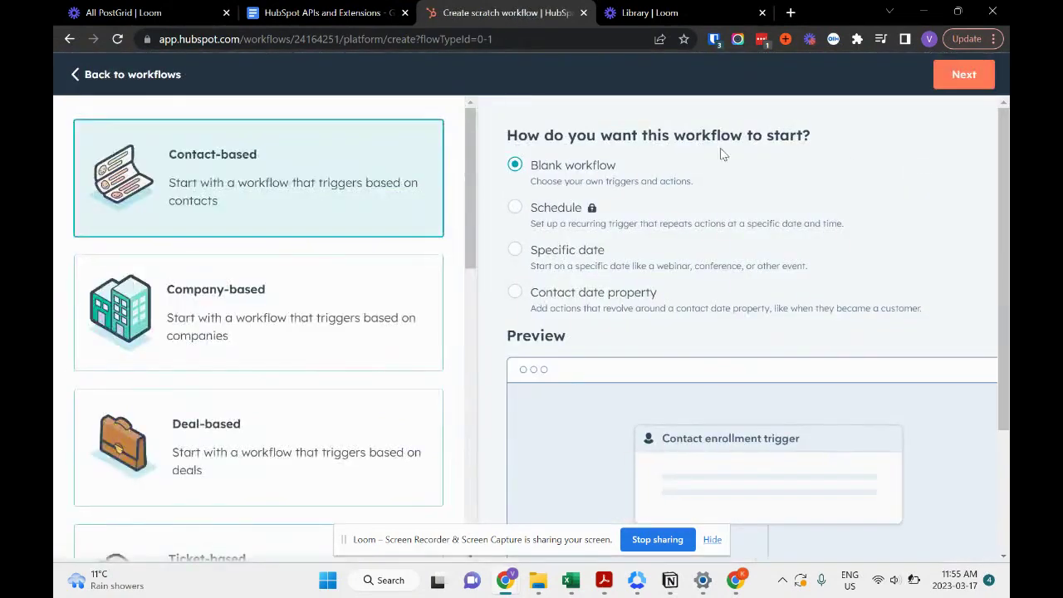
pyautogui.click(712, 539)
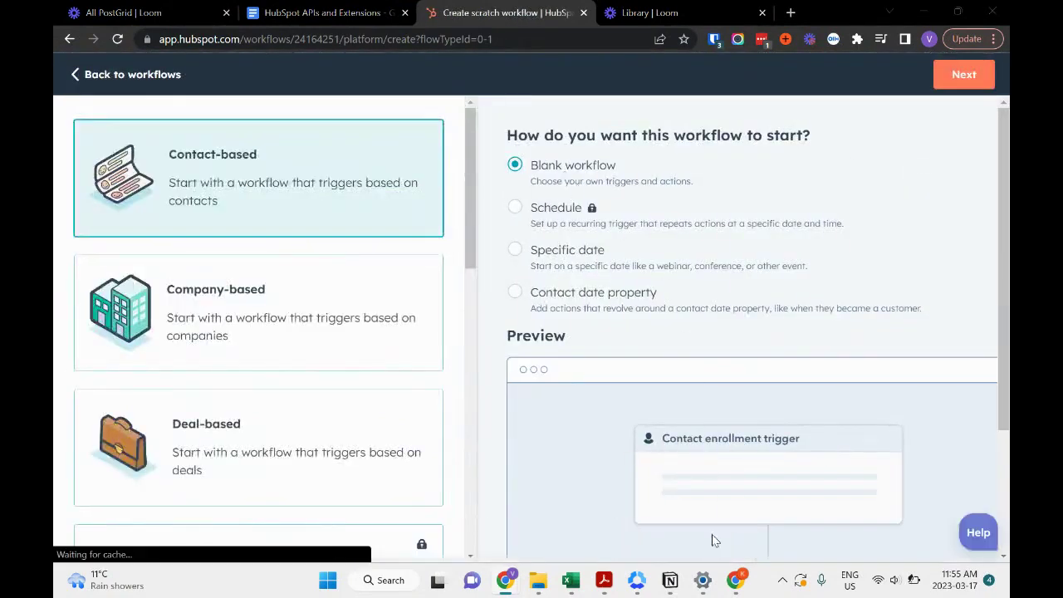
# Create a blank contact-based workflow and add the Send Postcard action from PostGrid Print & Mail Direct
pyautogui.scroll(-2, 711, 532)
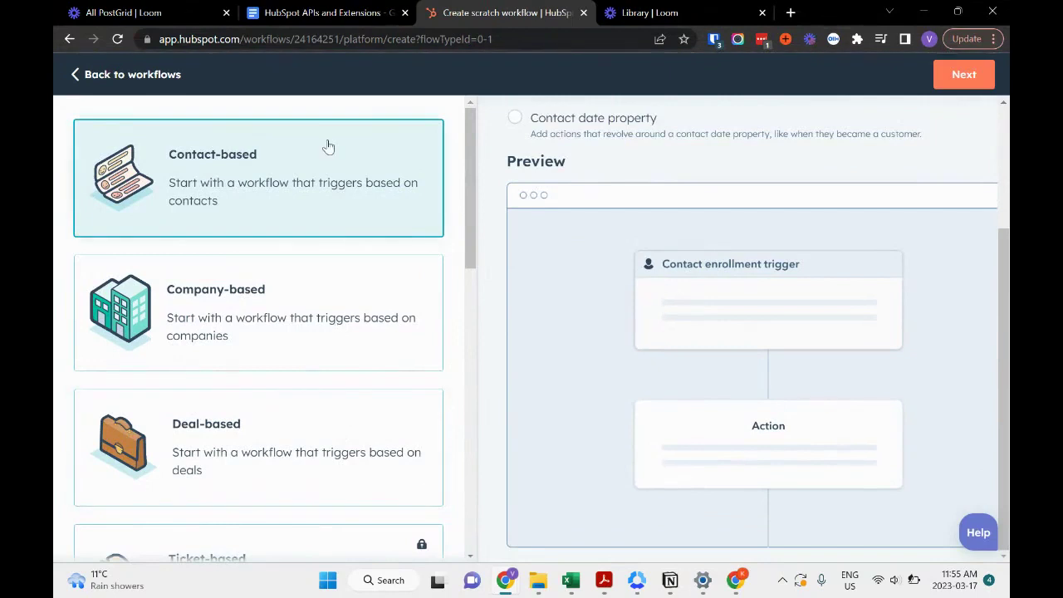
pyautogui.click(955, 78)
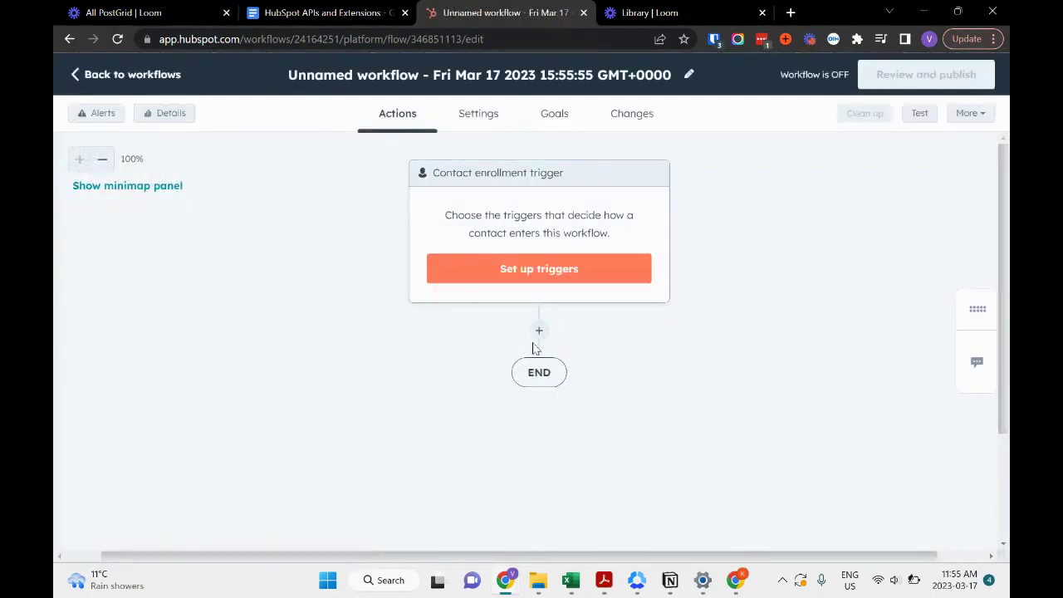
pyautogui.click(539, 330)
pyautogui.scroll(-5, 910, 284)
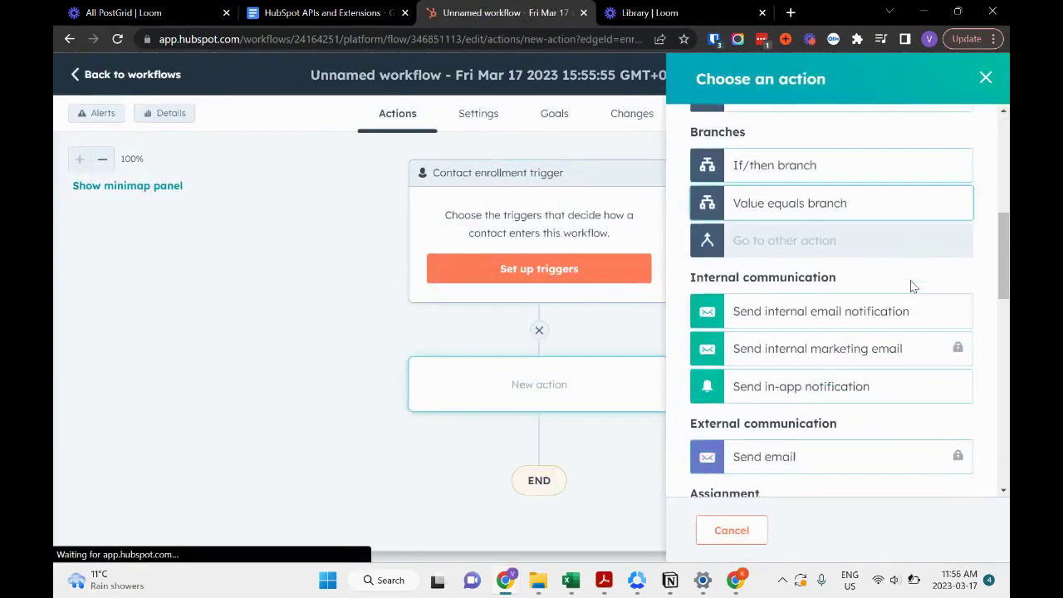
pyautogui.scroll(-12, 910, 285)
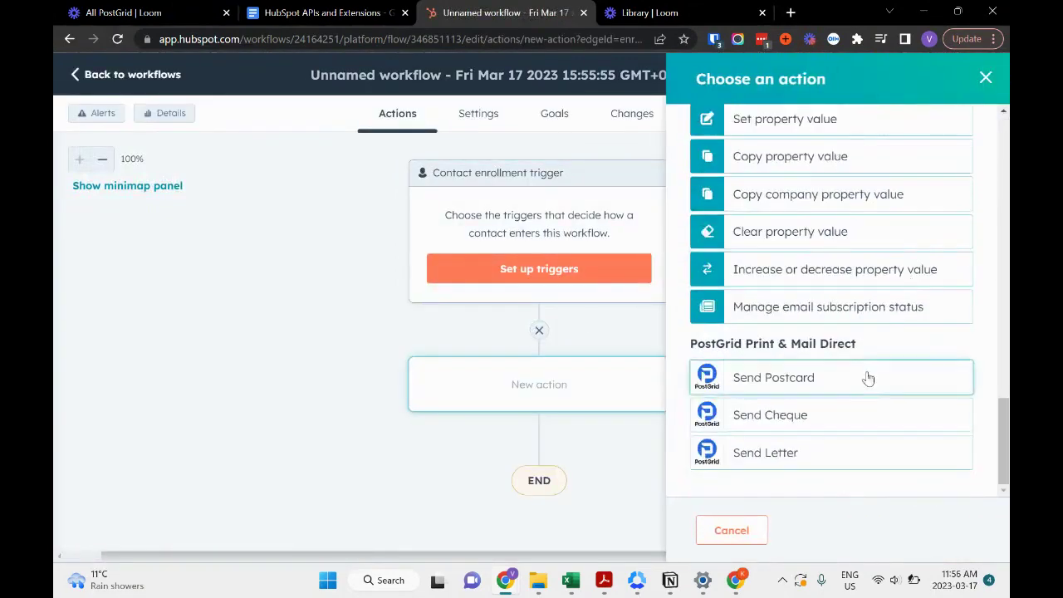
pyautogui.click(867, 379)
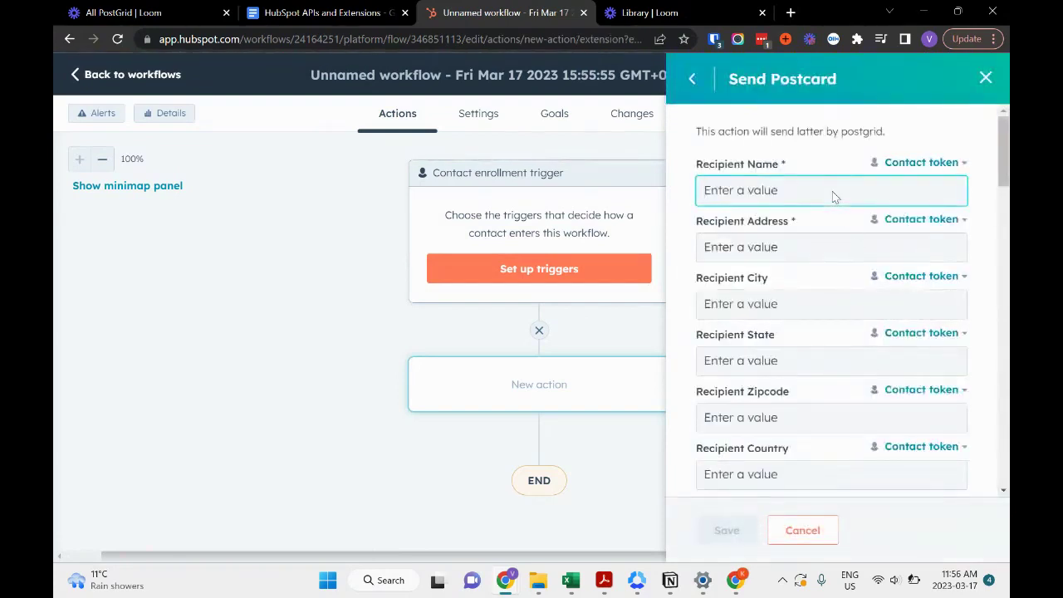
# Enter the recipient's name and address for the postcard action
pyautogui.write('James')
pyautogui.press('Tab')
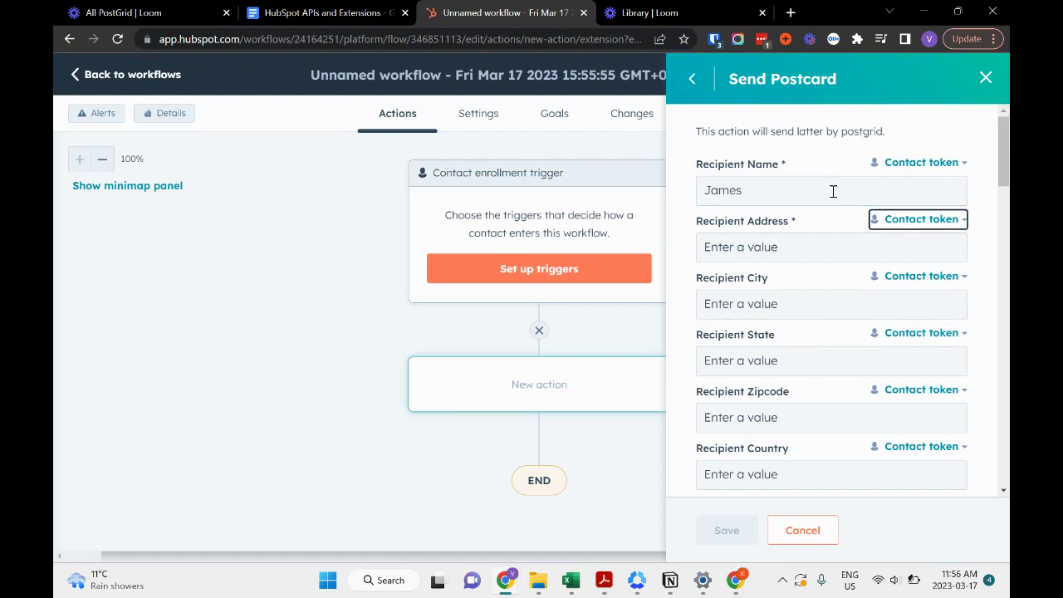
pyautogui.click(816, 248)
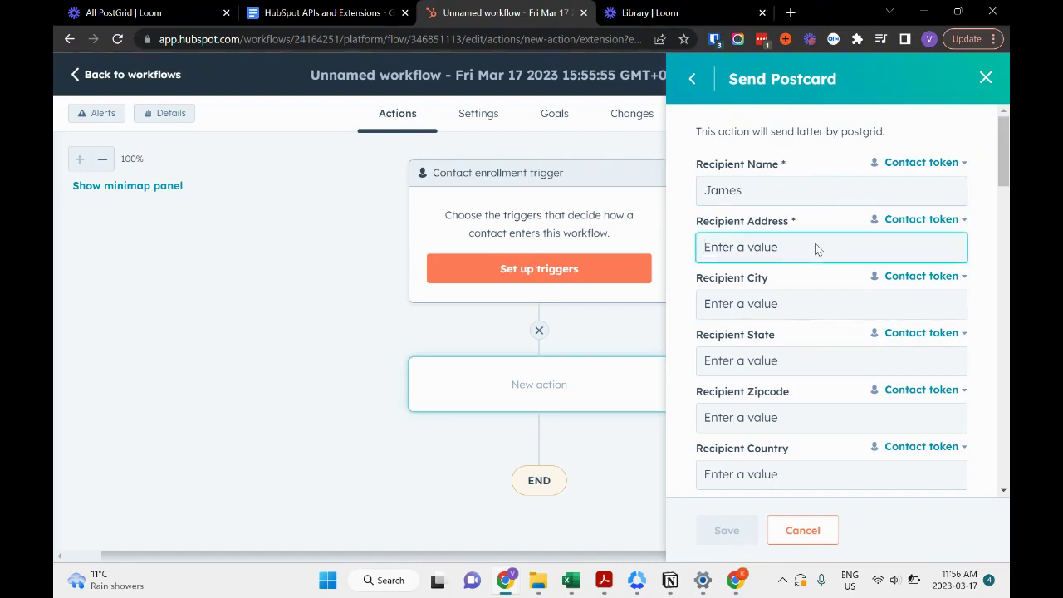
pyautogui.write('JAne and Finch')
# Enter the sender's name and address for the postcard action, leaving the remaining recipient fields blank
pyautogui.scroll(-3, 817, 249)
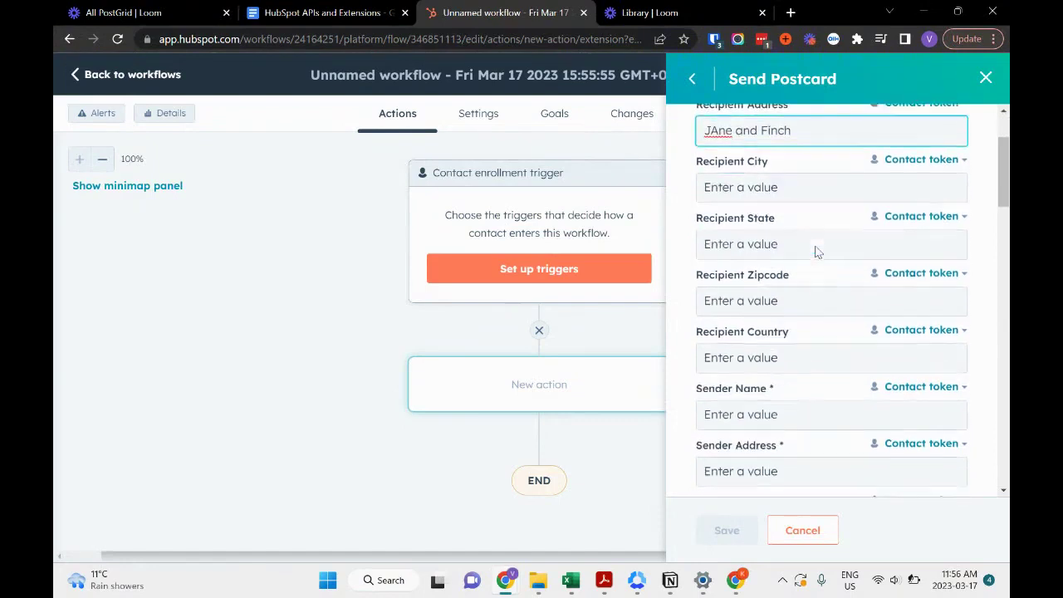
pyautogui.click(816, 309)
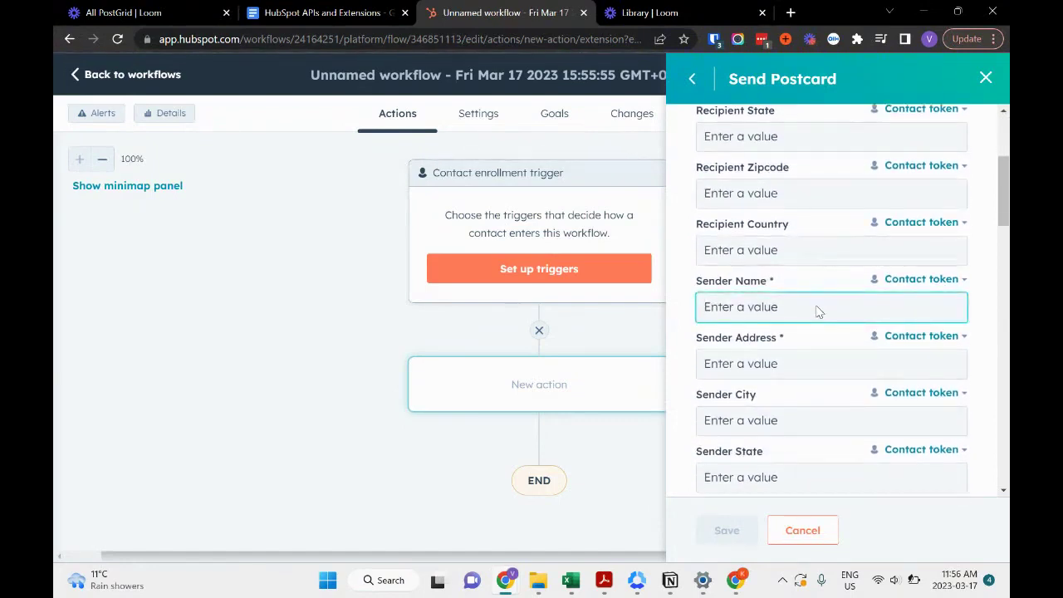
pyautogui.write('James')
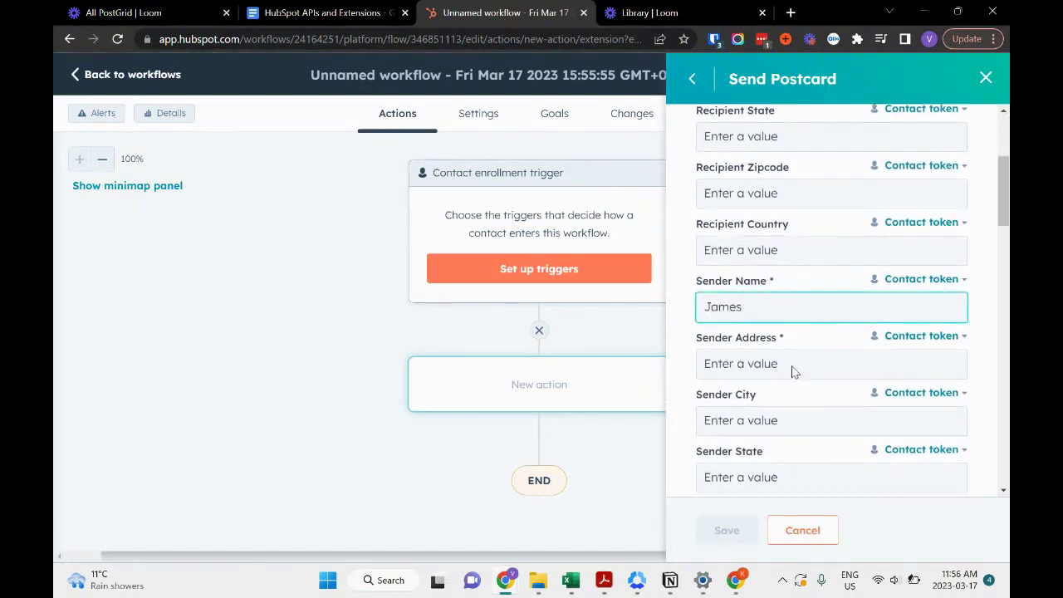
pyautogui.click(792, 369)
pyautogui.write('Jame')
pyautogui.press('BackSpace')
pyautogui.press('BackSpace')
pyautogui.press('BackSpace')
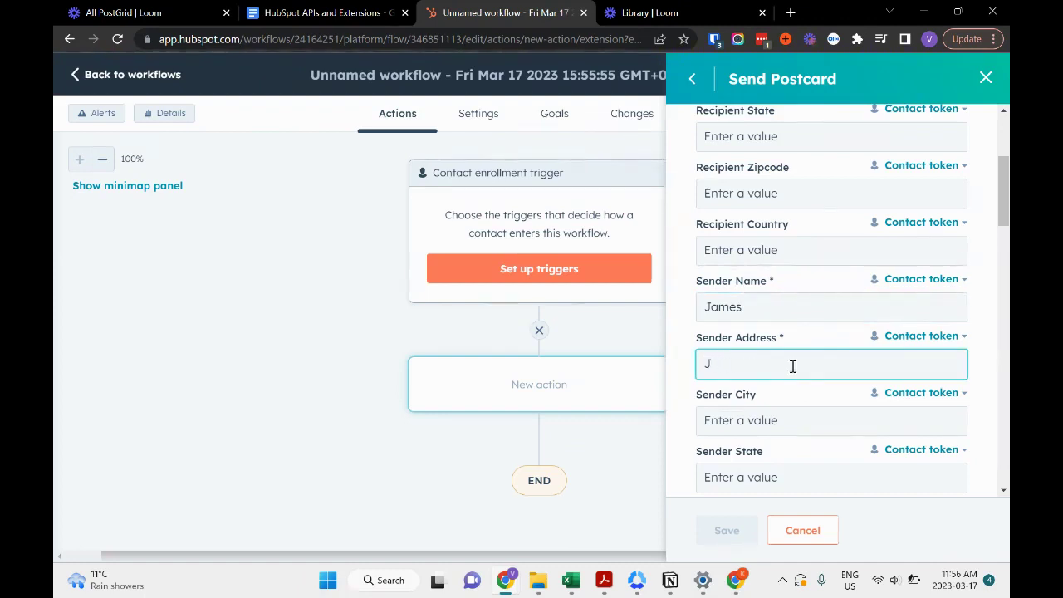
pyautogui.press('BackSpace')
pyautogui.write('St Clair West')
# Set the postcard's content type to Template, leaving the remaining sender address fields blank
pyautogui.scroll(-3, 777, 363)
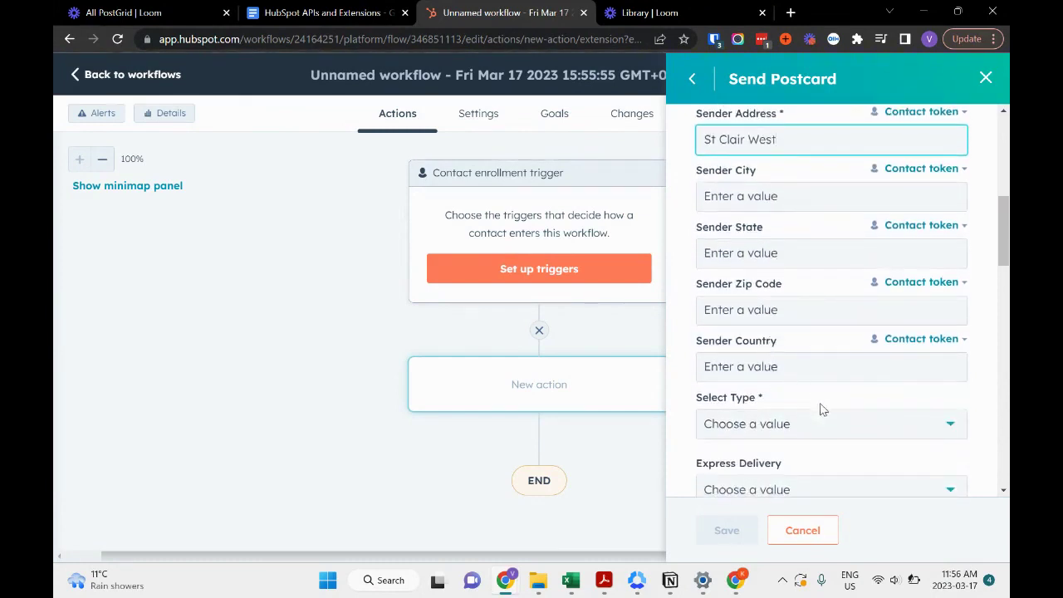
pyautogui.click(820, 425)
pyautogui.click(810, 470)
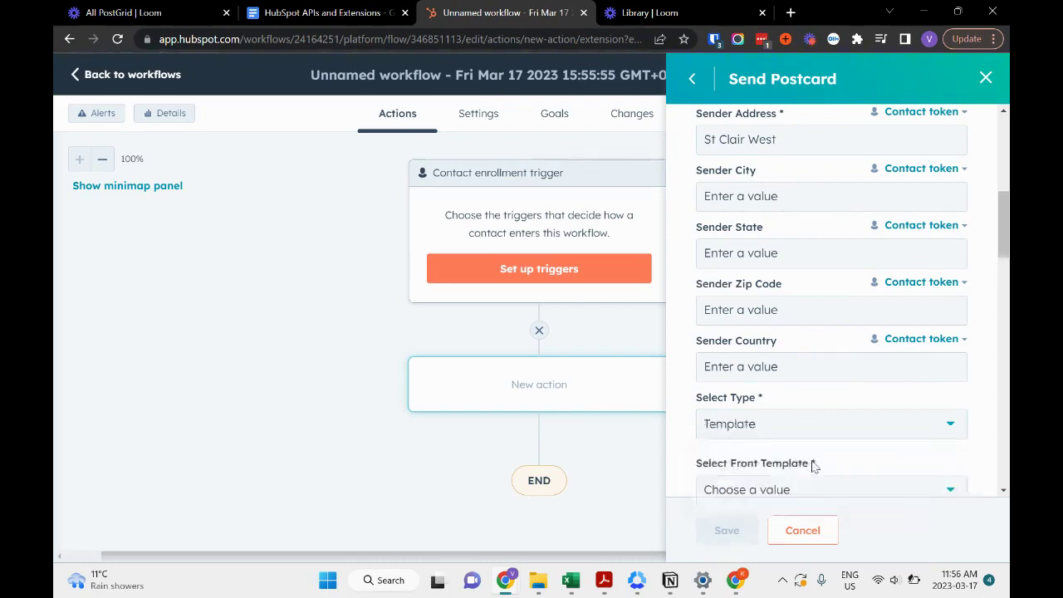
# Choose the sample 6x9 Postcard Template for the postcard's front and the sample Example 6x9 Postcard template for its back
pyautogui.scroll(5, 874, 280)
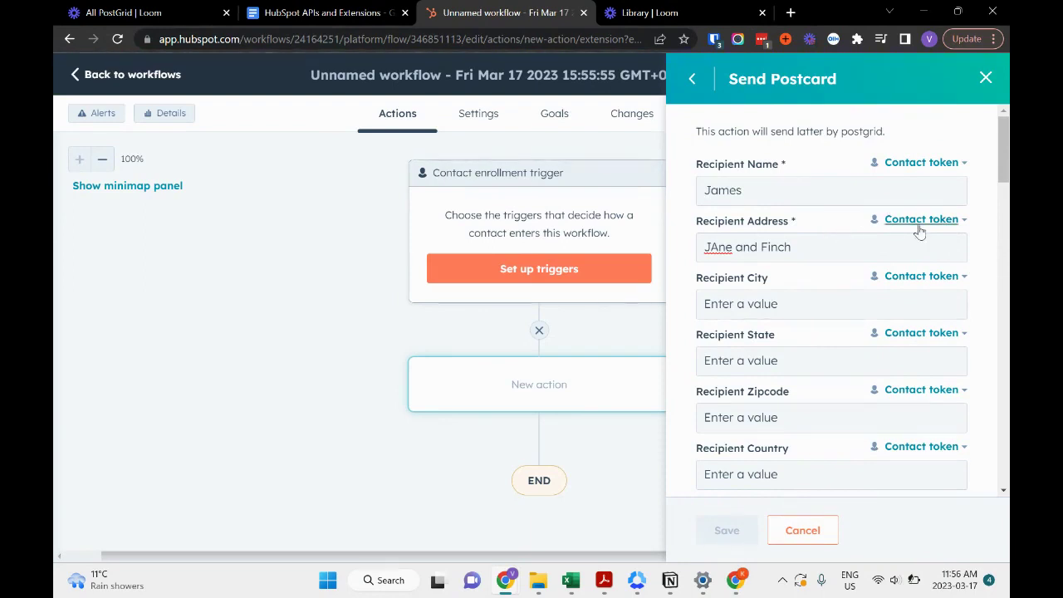
pyautogui.scroll(-5, 919, 232)
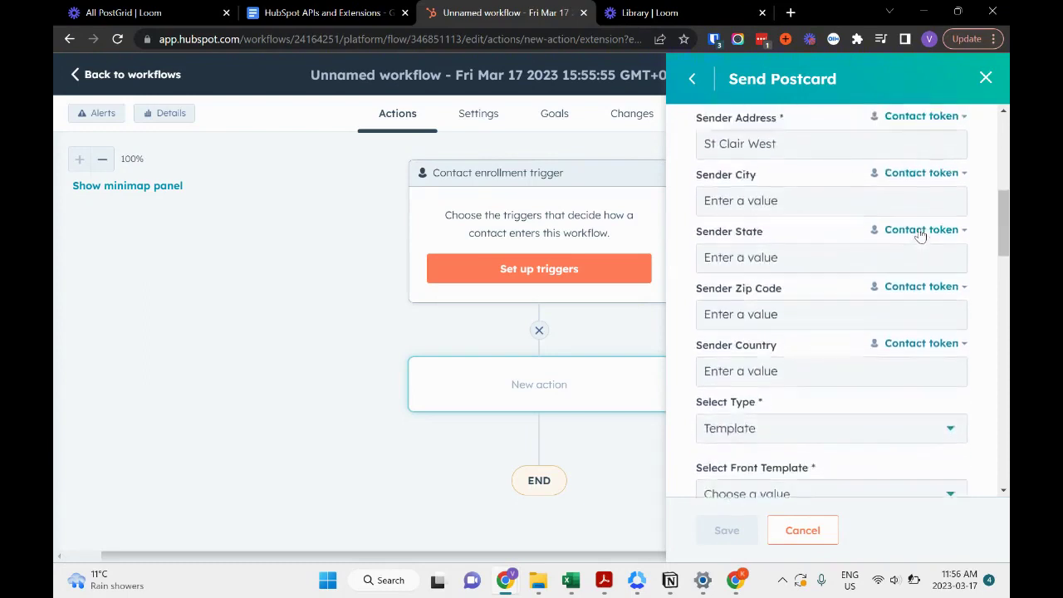
pyautogui.scroll(4, 921, 235)
pyautogui.scroll(-5, 919, 235)
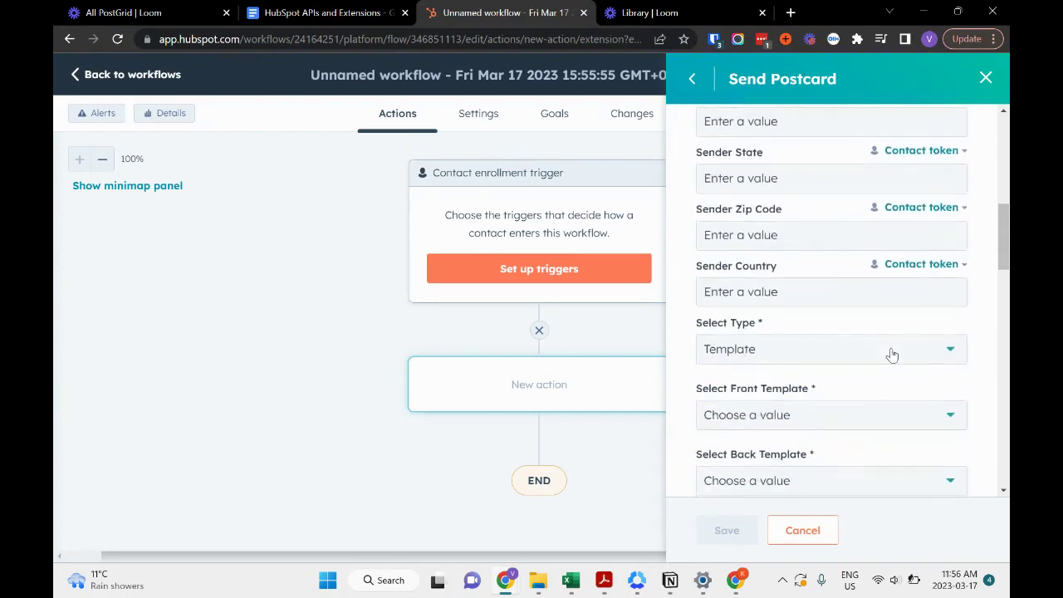
pyautogui.click(870, 412)
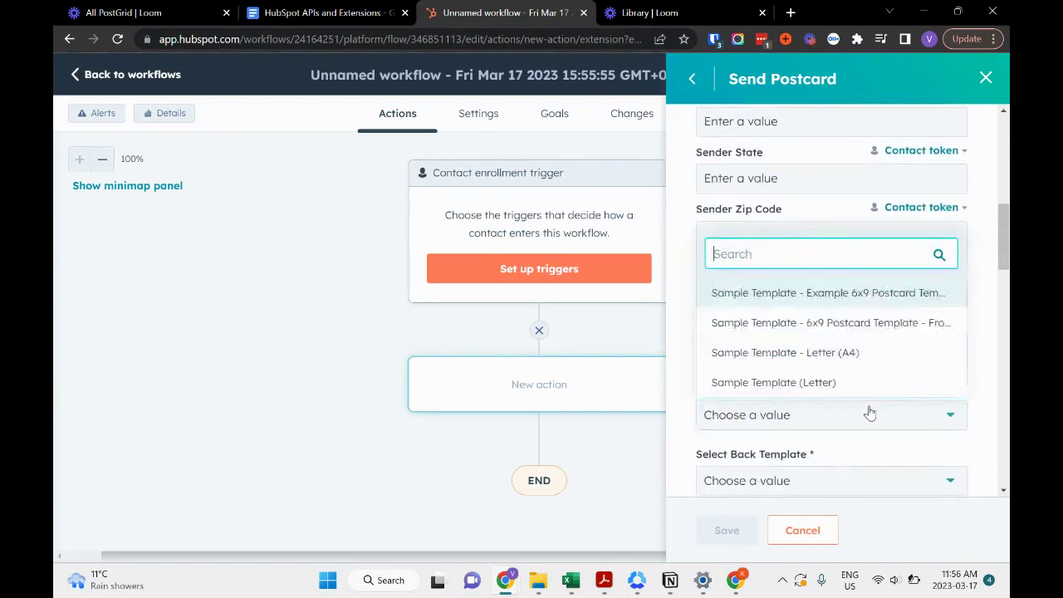
pyautogui.click(866, 322)
pyautogui.scroll(-2, 867, 401)
pyautogui.click(840, 330)
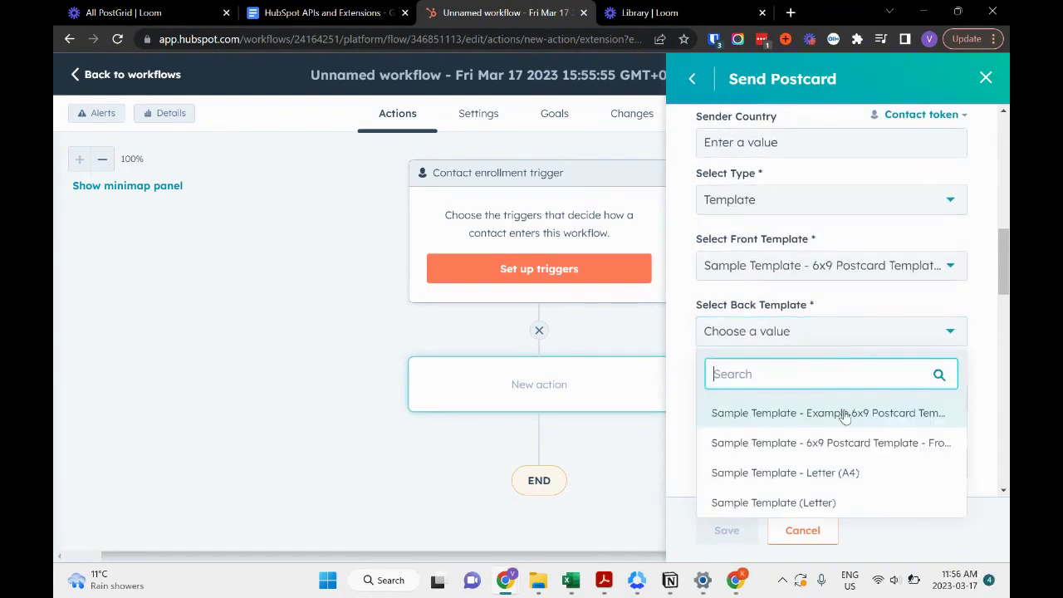
pyautogui.click(847, 411)
pyautogui.click(847, 404)
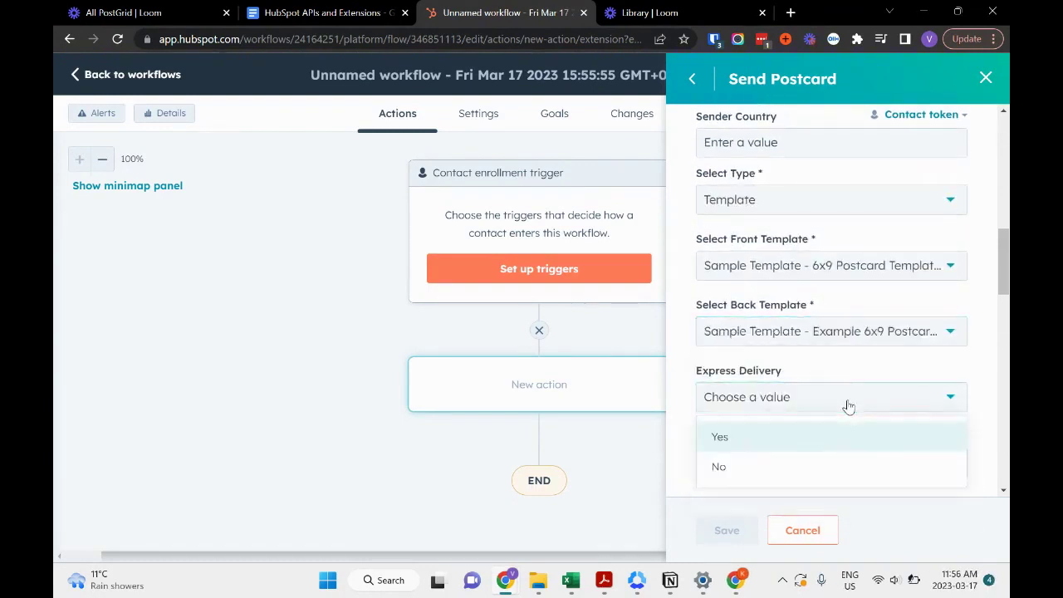
pyautogui.click(860, 329)
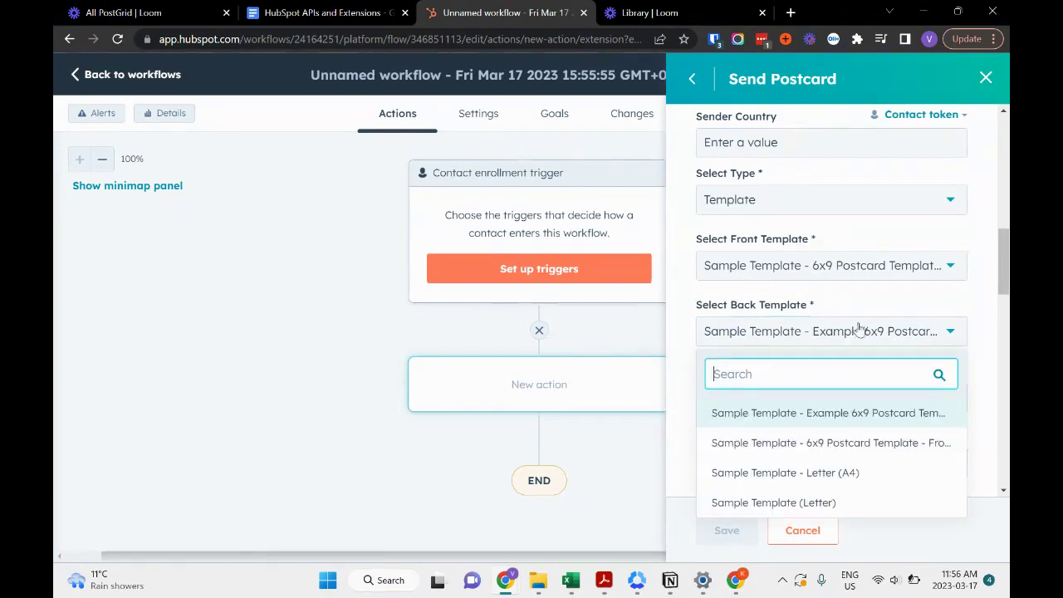
pyautogui.click(772, 413)
# Choose the first listed size in inches and save the postcard action with its option keys left blank
pyautogui.scroll(-2, 854, 362)
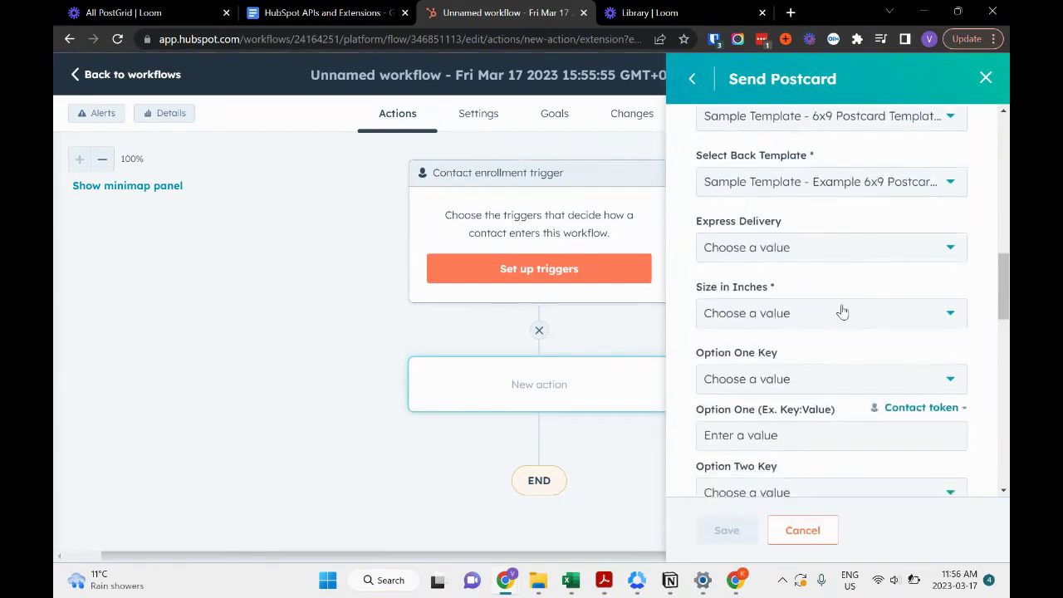
pyautogui.click(842, 312)
pyautogui.click(806, 355)
pyautogui.scroll(-5, 861, 387)
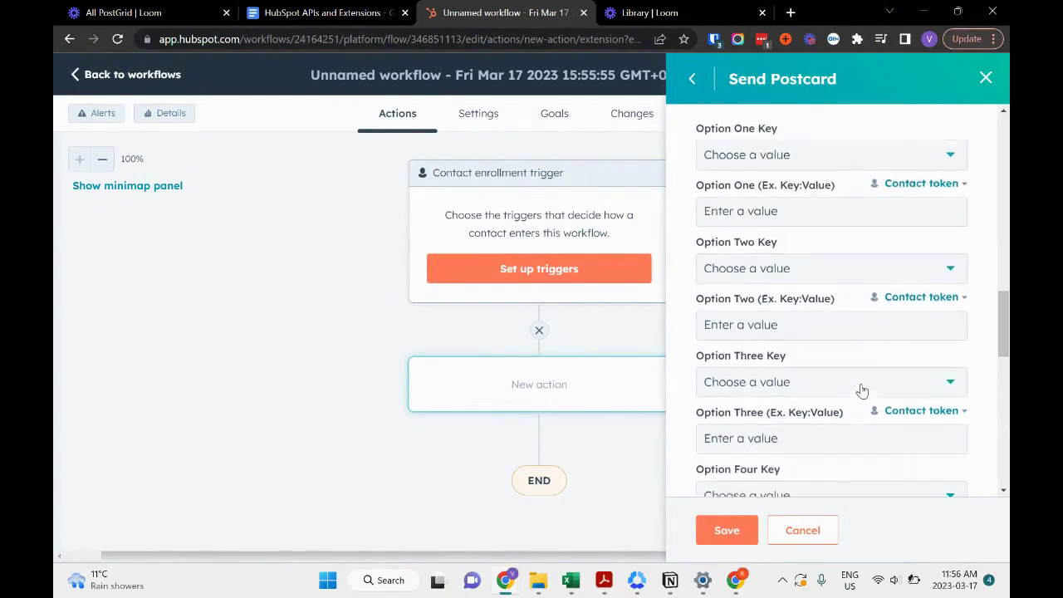
pyautogui.scroll(-7, 863, 388)
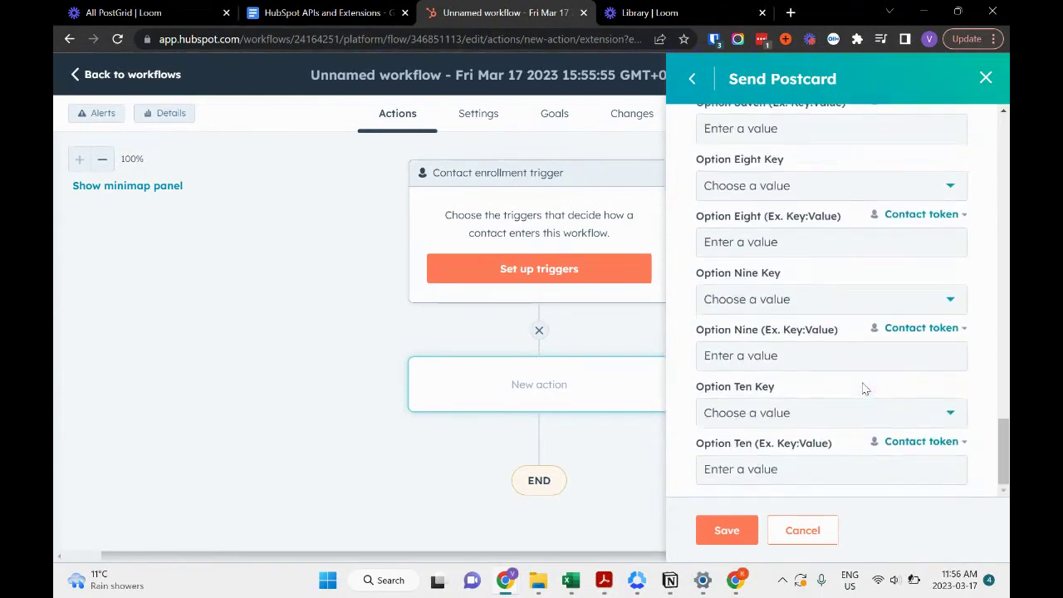
pyautogui.click(728, 525)
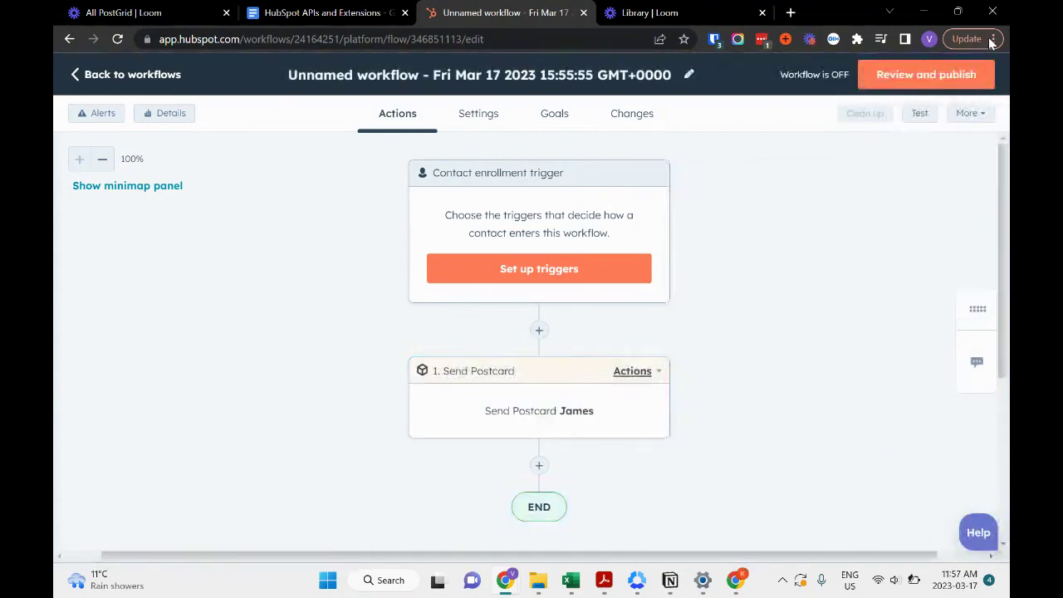
pyautogui.click(808, 42)
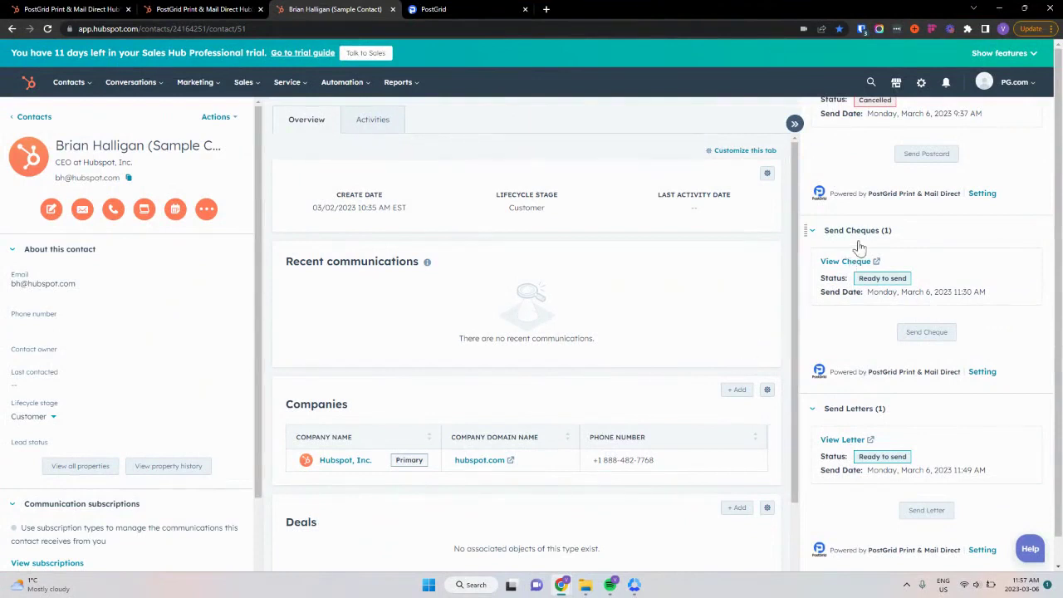
# Open the list of connected apps in the HubSpot account's integration settings
pyautogui.click(921, 84)
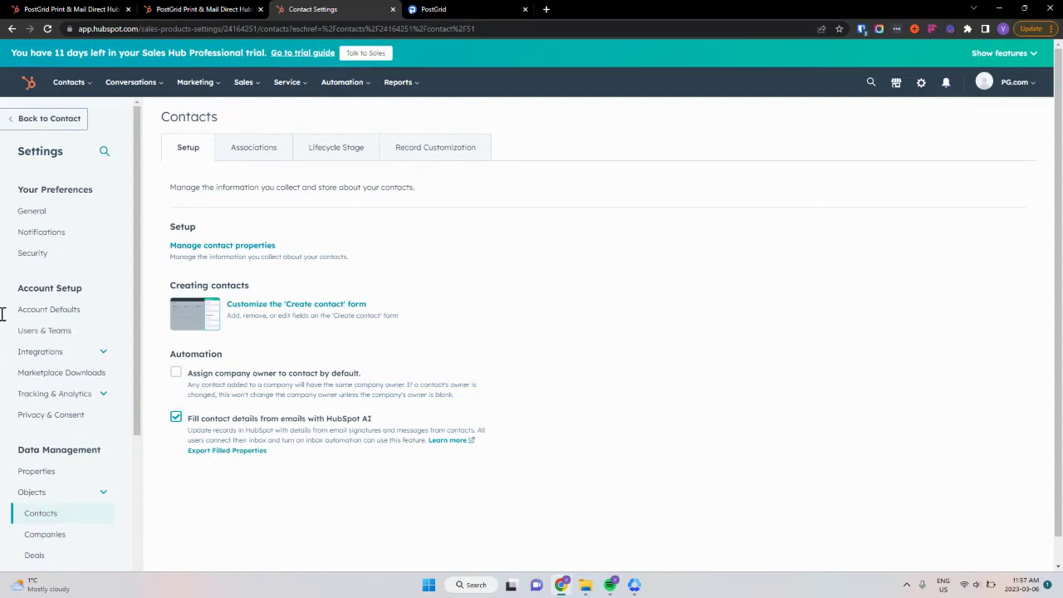
pyautogui.click(71, 353)
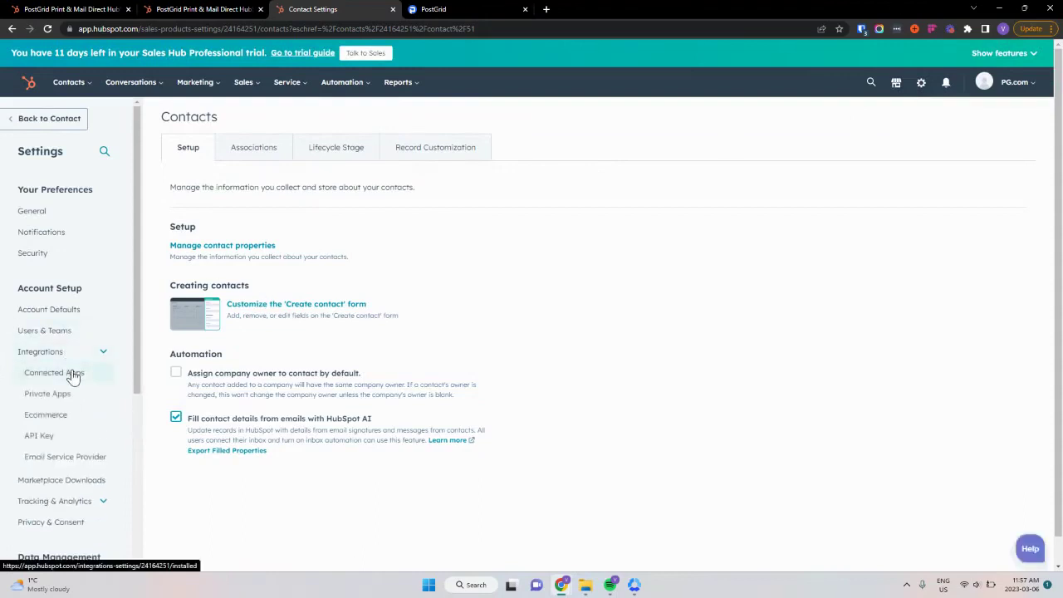
pyautogui.click(72, 374)
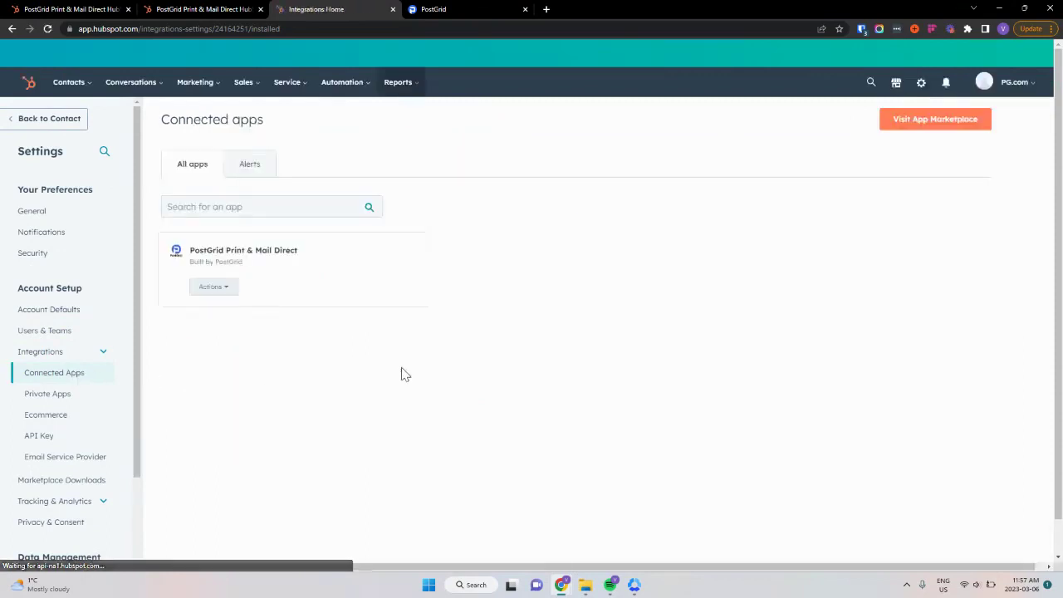
# Uninstall the PostGrid Print & Mail Direct app, confirming with the word "uninstall"
pyautogui.click(224, 292)
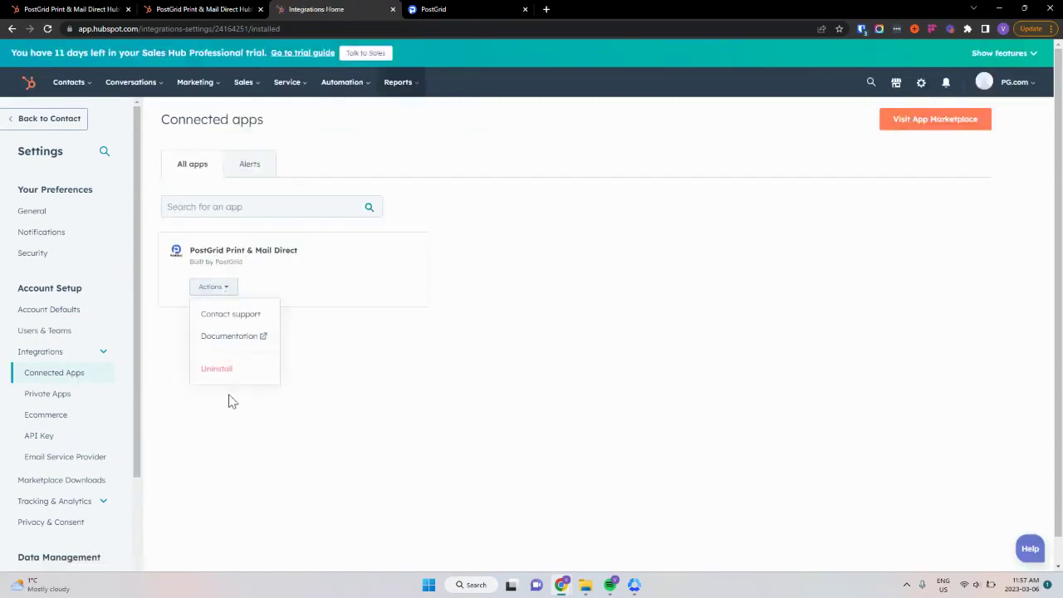
pyautogui.click(223, 371)
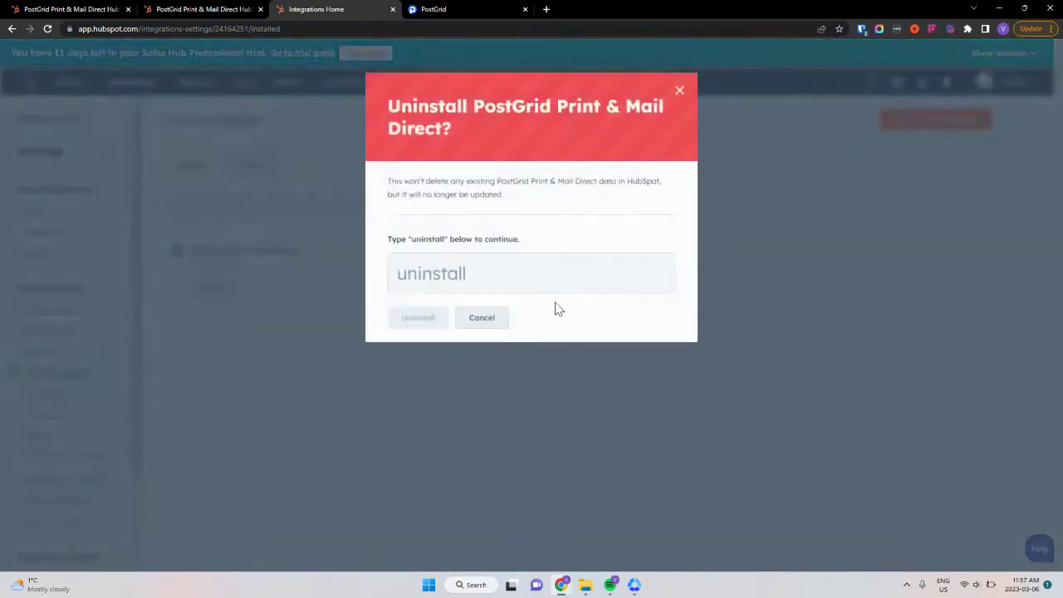
pyautogui.click(543, 277)
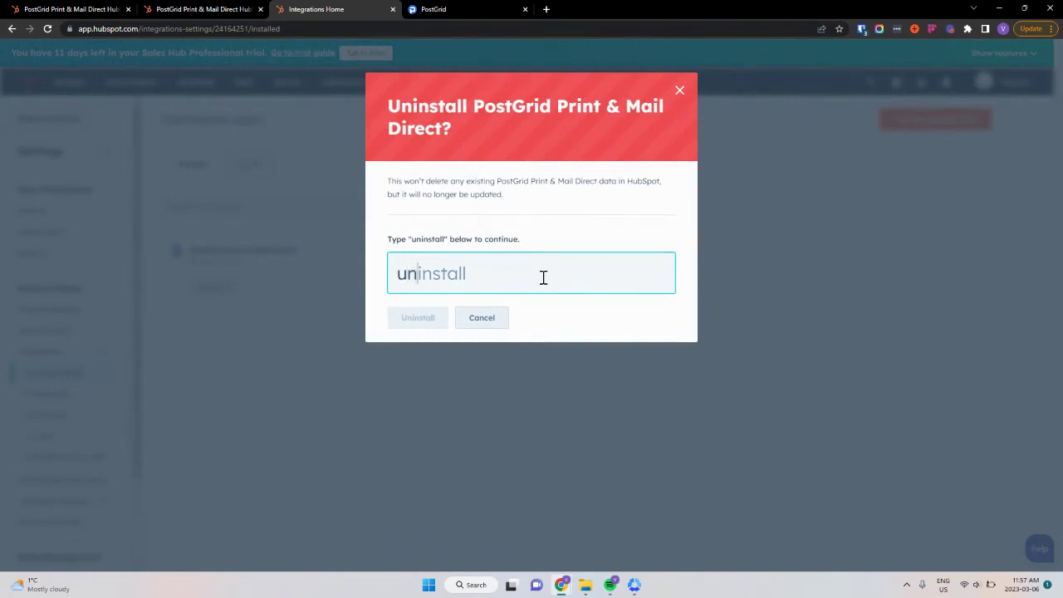
pyautogui.write('uninstall')
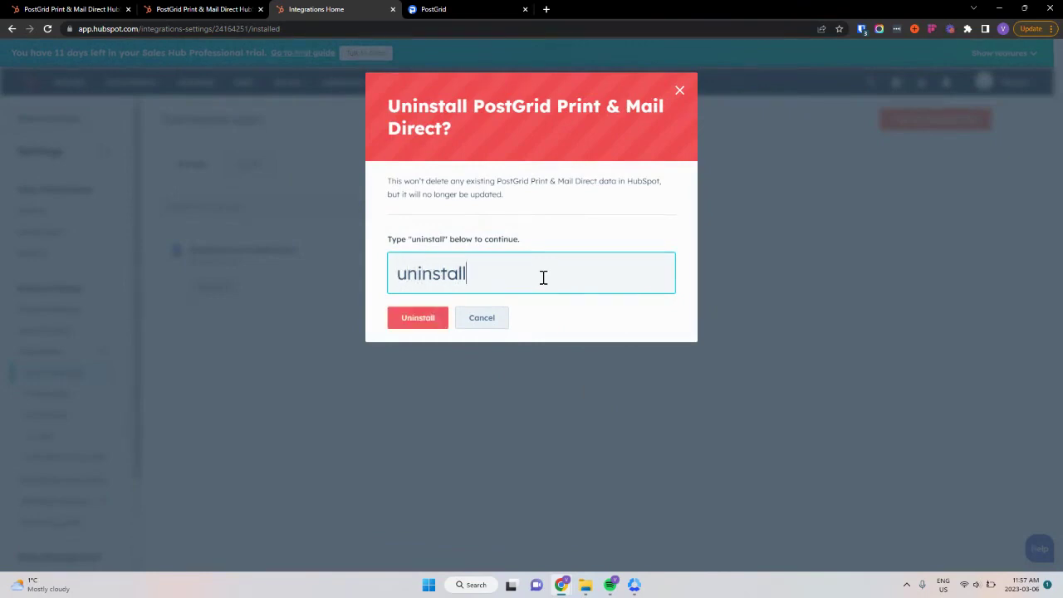
pyautogui.click(411, 320)
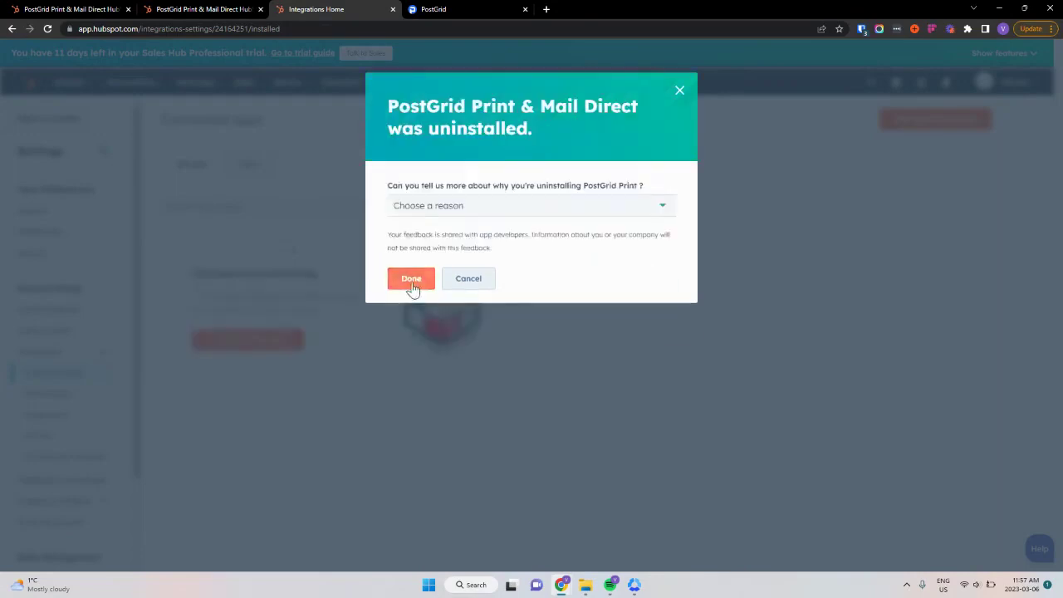